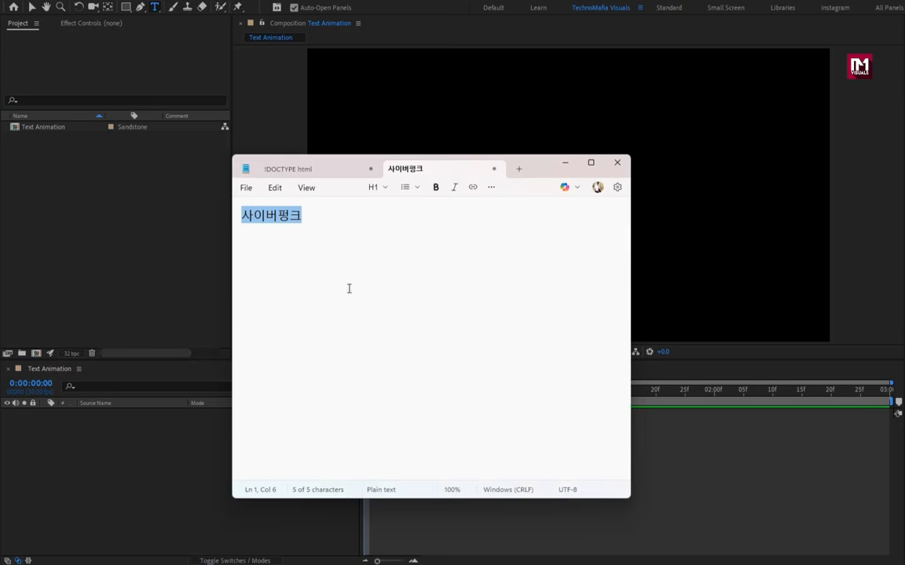
Switch to After Effects and add the text "사이버펑크" to the composition in the BM HANNA Pro font
click(563, 163)
click(484, 197)
text(사이버펑크)
click(777, 386)
text(bm)
key(Return)
Set the Korean text's size to 234 px and center it horizontally and vertically in the composition
click(762, 417)
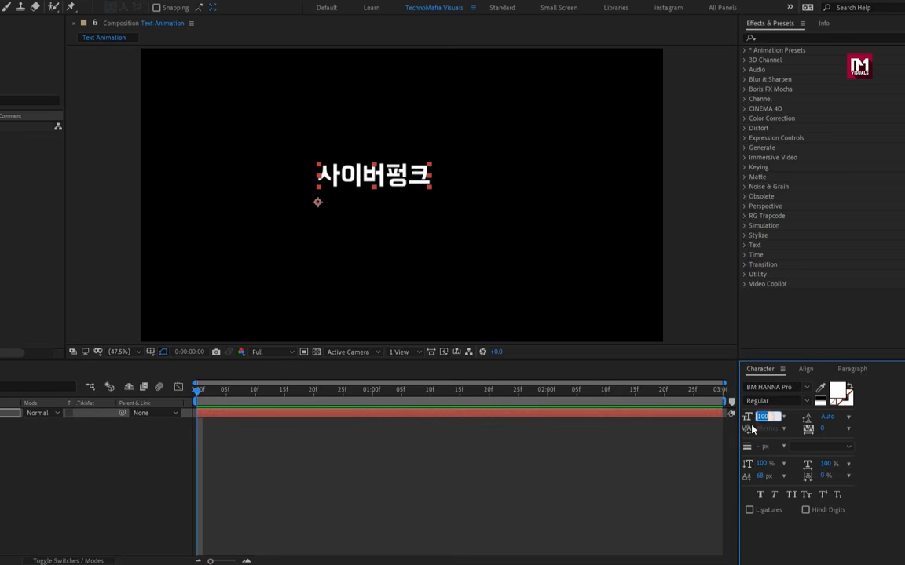
text(250)
key(Return)
click(806, 369)
click(769, 397)
click(828, 397)
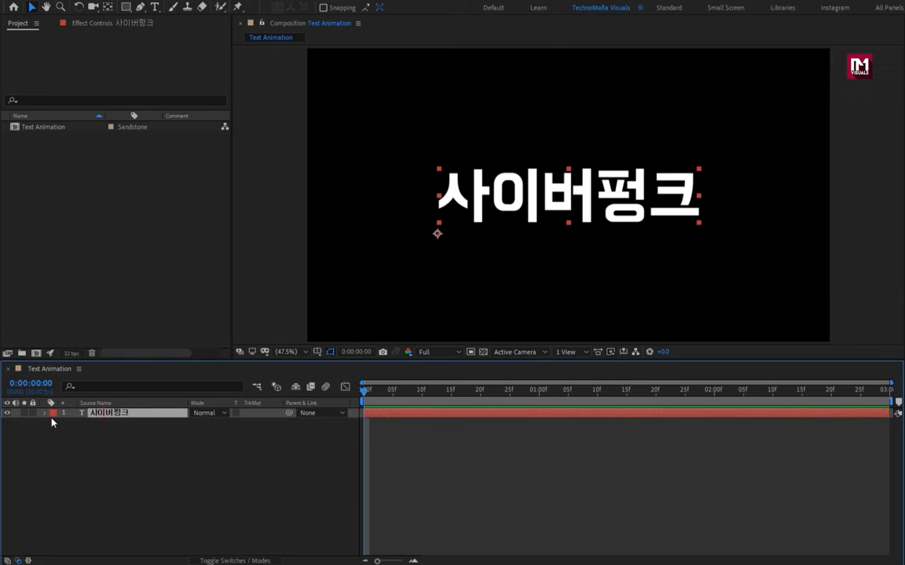
Add an Opacity animator to the Korean text layer, set its opacity to 0%, and expand Range Selector 1
click(44, 414)
click(276, 423)
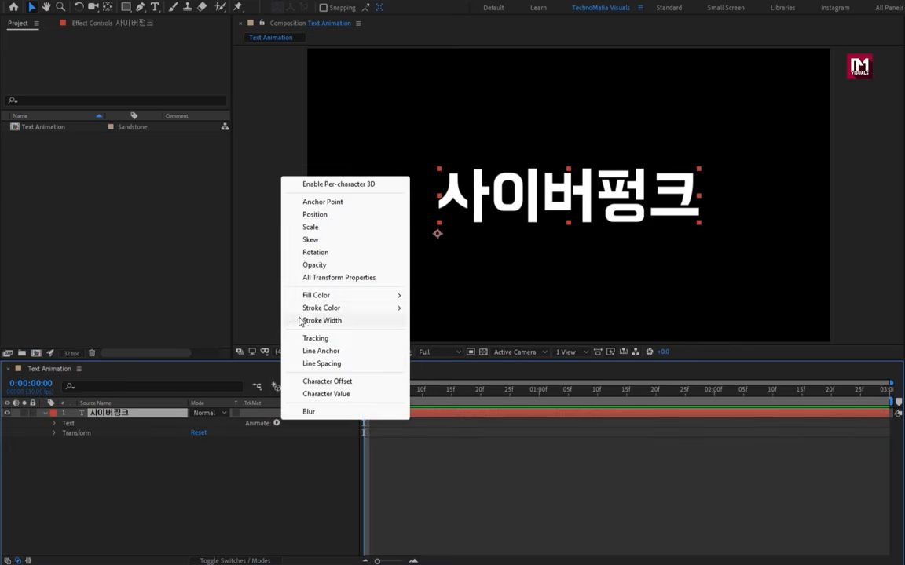
click(307, 264)
drag(155, 481, 54, 475)
click(72, 473)
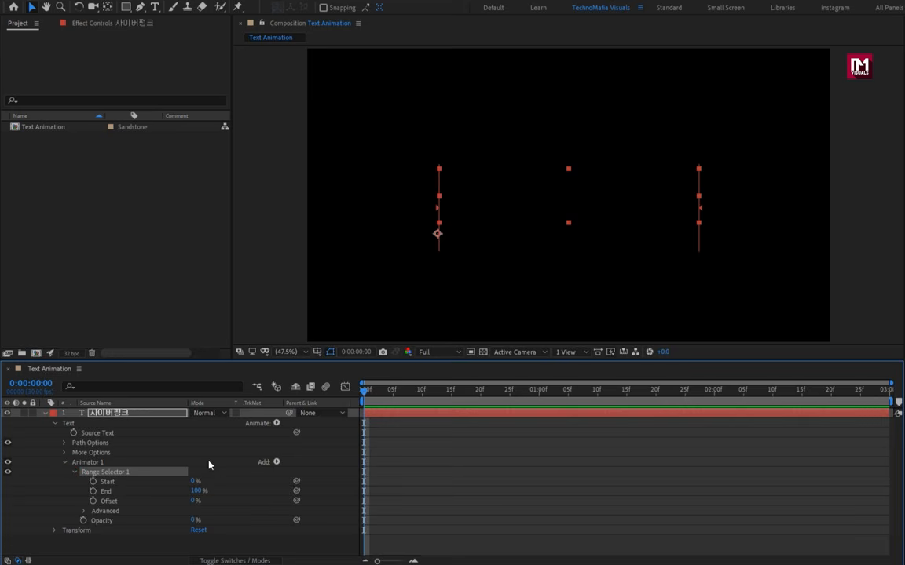
Keyframe the range selector's Start at 0% on the first frame and 100% at frame 15
click(93, 481)
drag(403, 393, 451, 392)
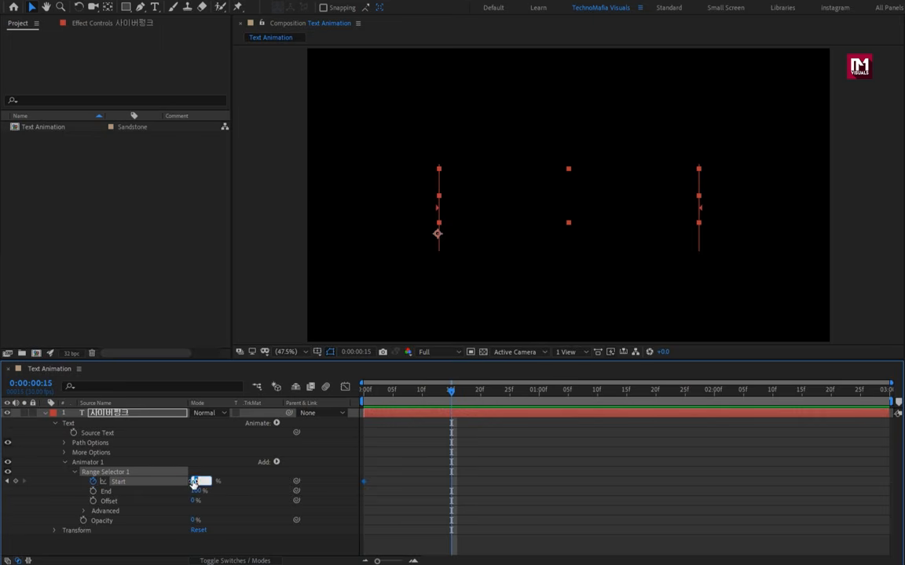
text(100)
key(Return)
Hold Start at 100% with a keyframe at frame 25 and lower it at 1:10 to fade the text out
drag(428, 395, 508, 438)
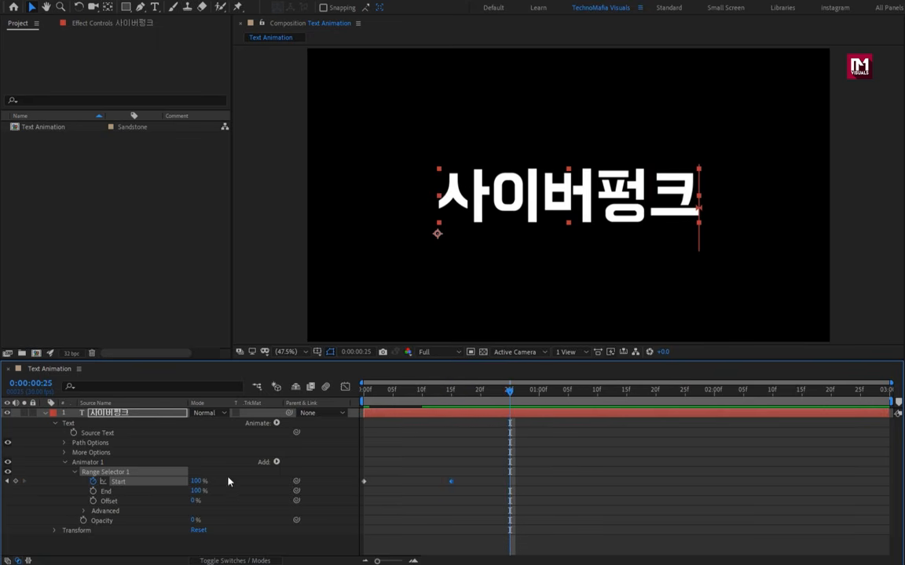
click(596, 391)
drag(195, 481, 101, 482)
drag(421, 390, 504, 400)
Turn on Randomize Order with Random Seed 10 and add a Character Offset of 10 to the animator
click(84, 511)
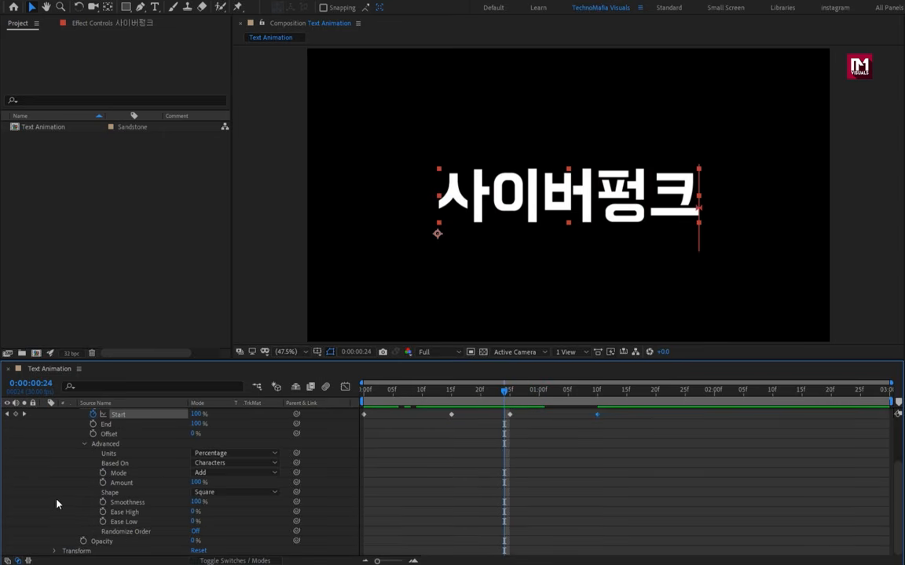
click(194, 532)
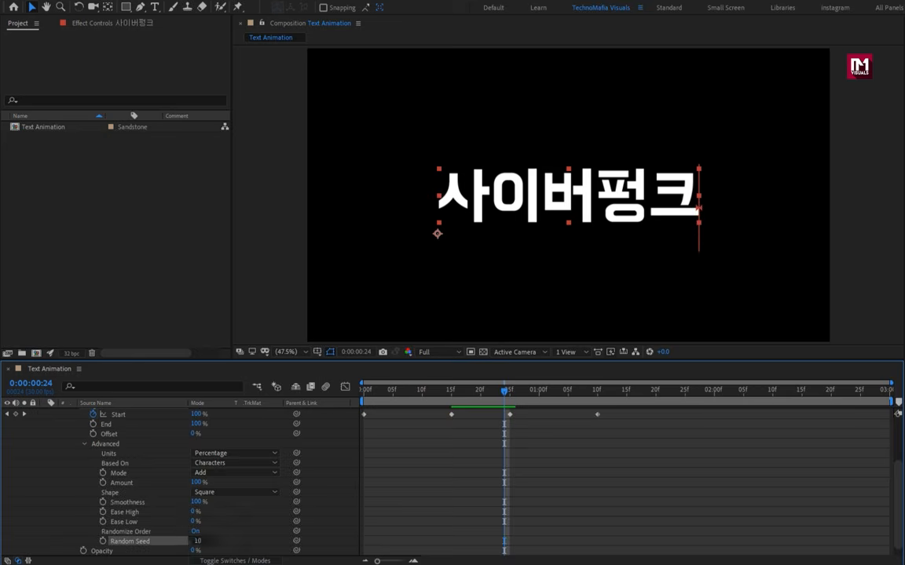
scroll(174, 518, up, 3)
click(275, 463)
mouse_move(301, 462)
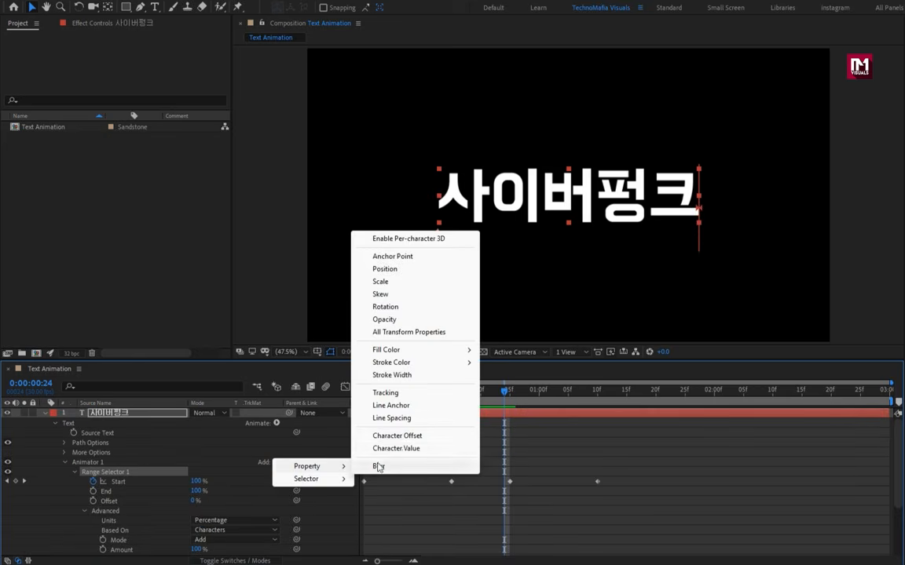
click(368, 434)
scroll(210, 493, down, 1)
click(176, 548)
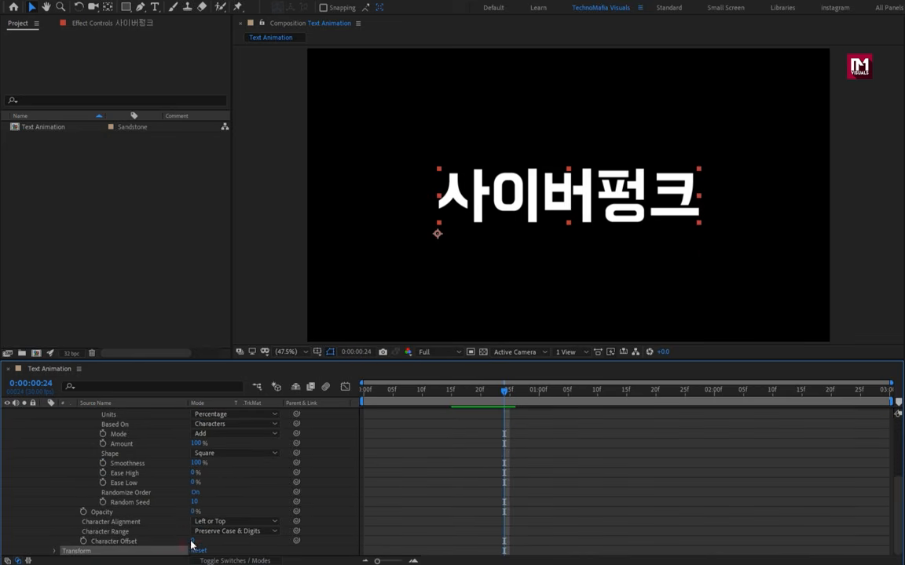
text(10)
key(Return)
drag(366, 402, 392, 401)
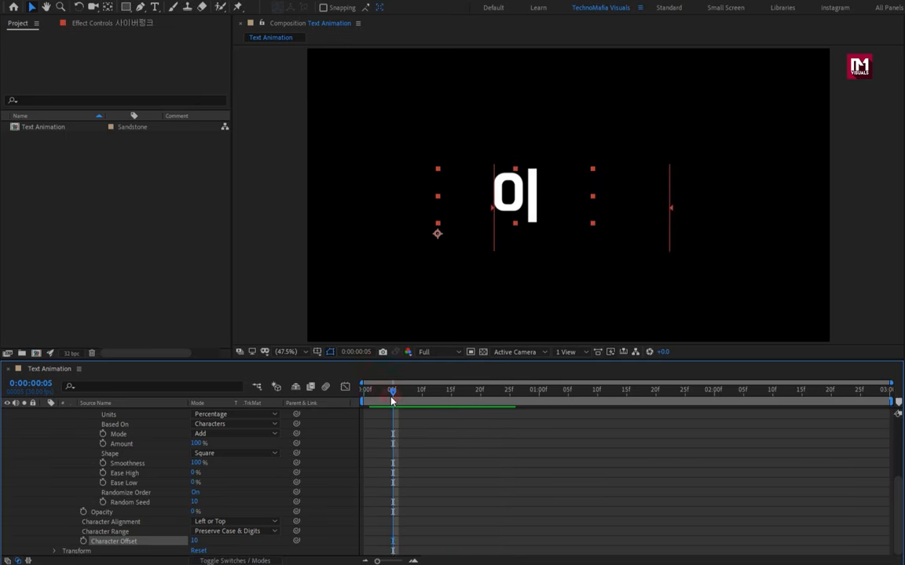
Add a Stroke layer style to the Korean text and set its color to cyan 00FFF0
scroll(171, 419, up, 5)
click(64, 463)
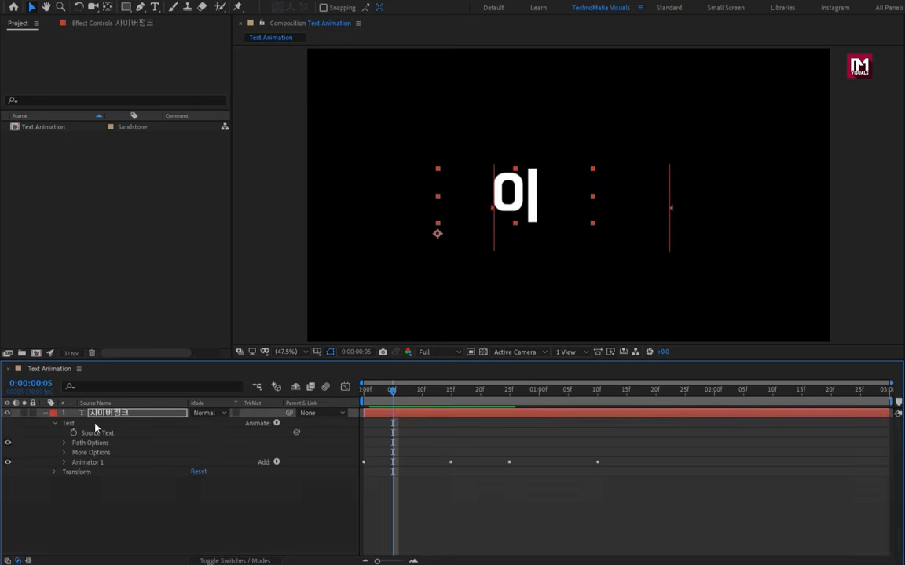
right_click(112, 413)
mouse_move(167, 248)
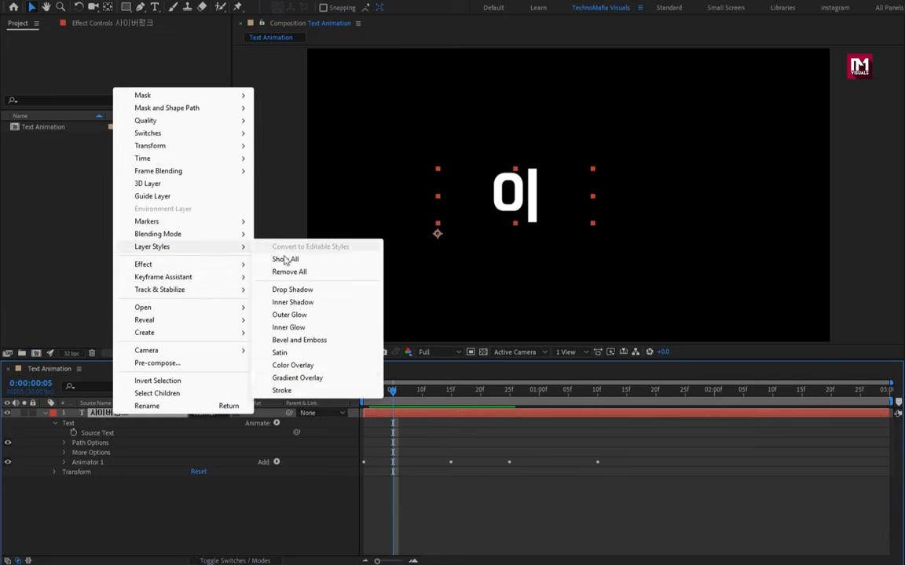
click(297, 390)
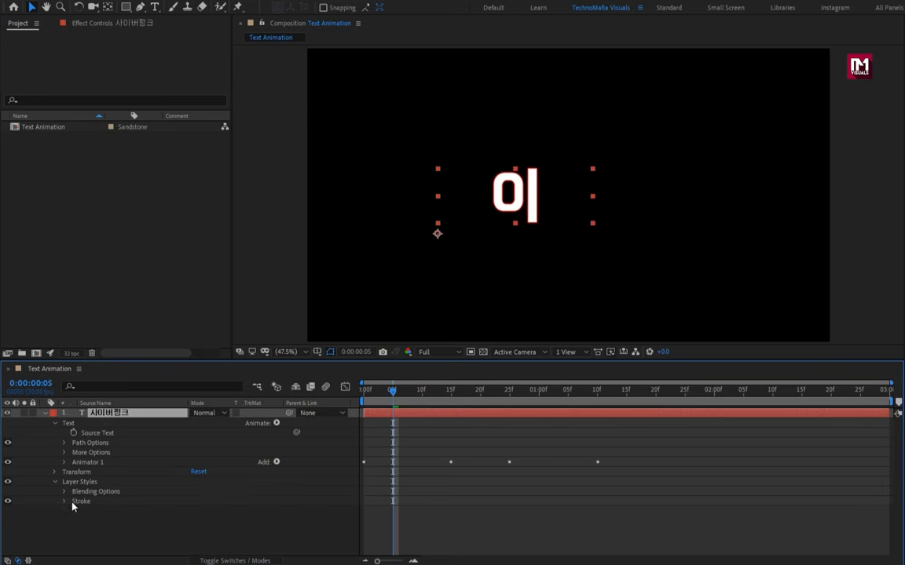
click(66, 501)
click(196, 520)
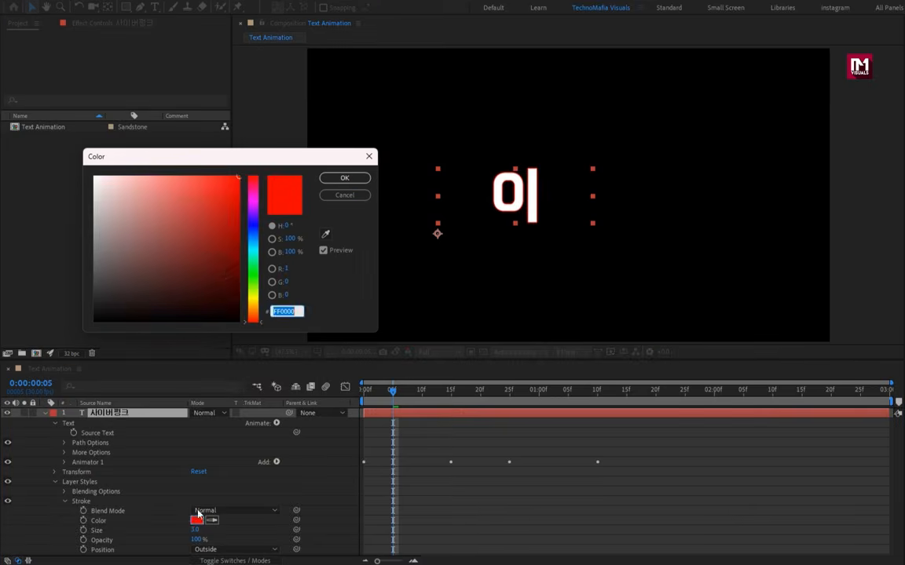
drag(255, 240, 256, 254)
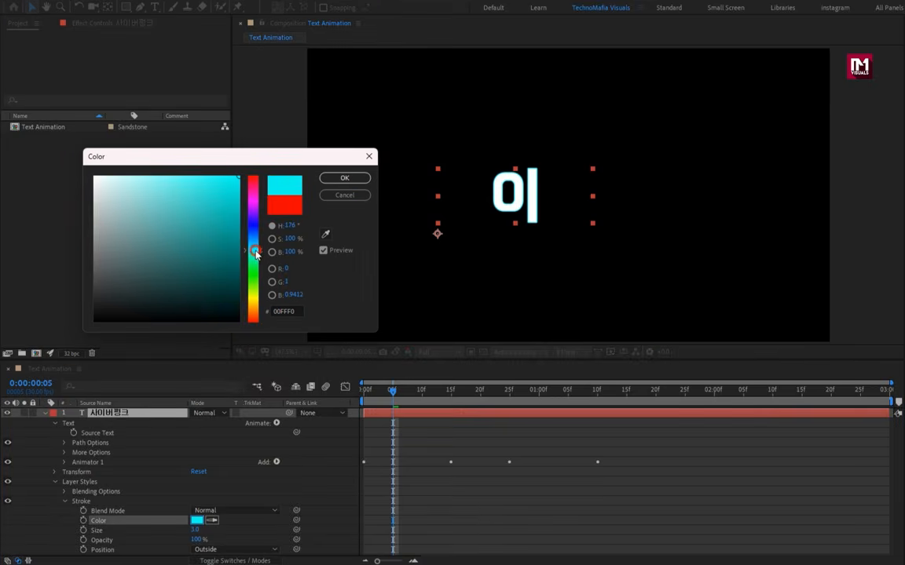
click(324, 179)
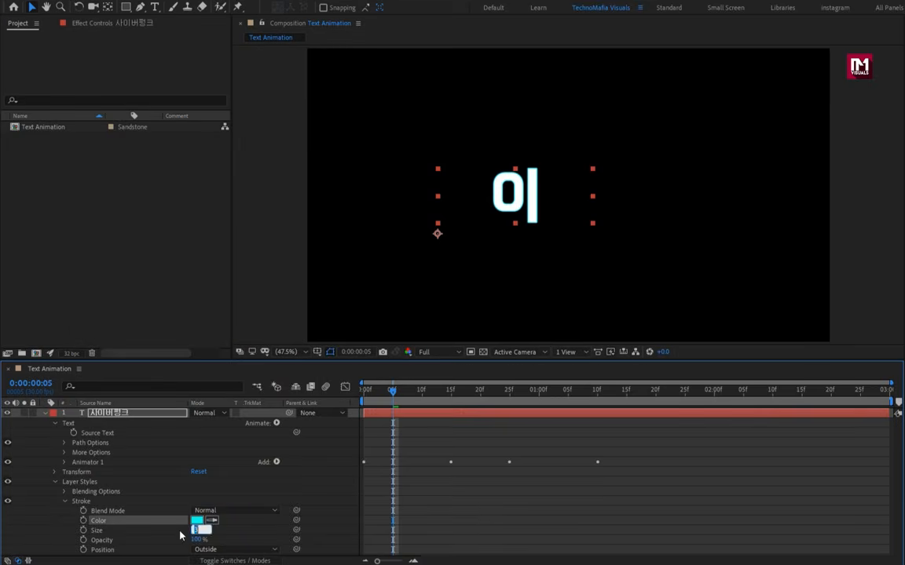
Set the stroke's size to 1 and its opacity to 85%
key(Tab)
text(8)
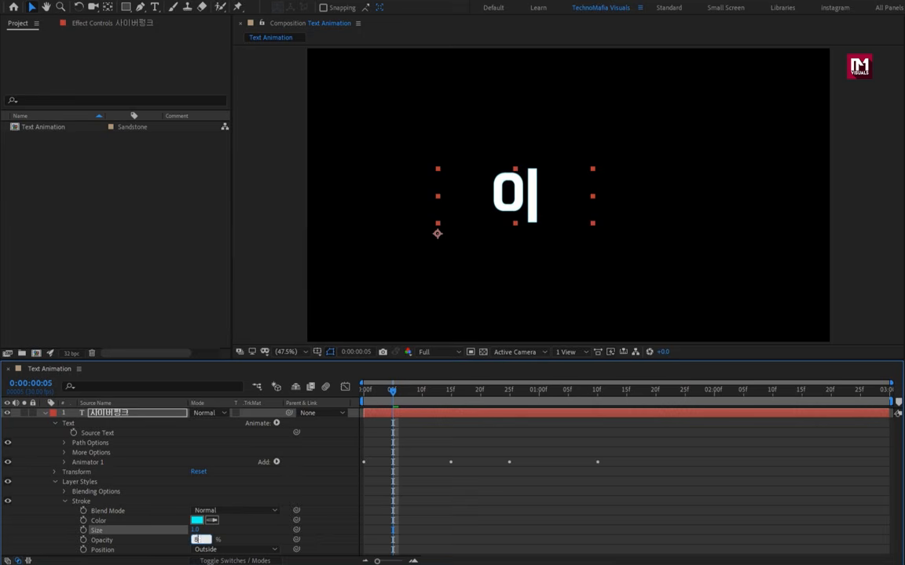
text(5)
click(174, 542)
click(64, 501)
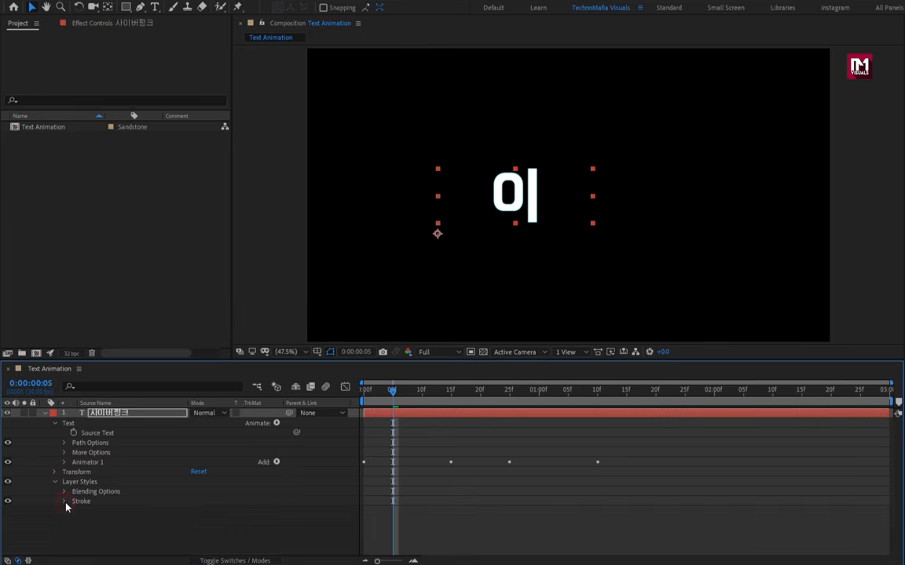
Set the layer style's Fill Opacity under Advanced Blending to 7% and scrub through the result
click(65, 491)
click(72, 520)
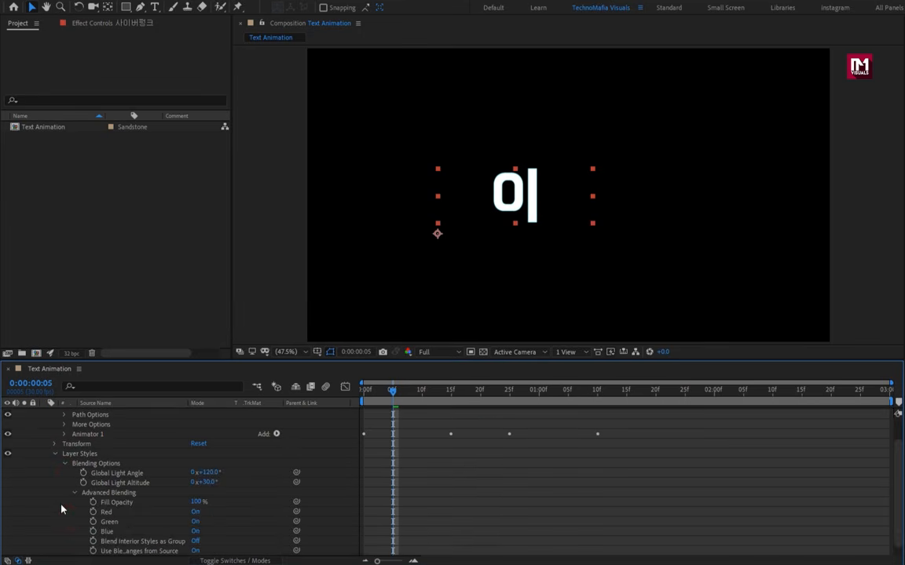
text(7)
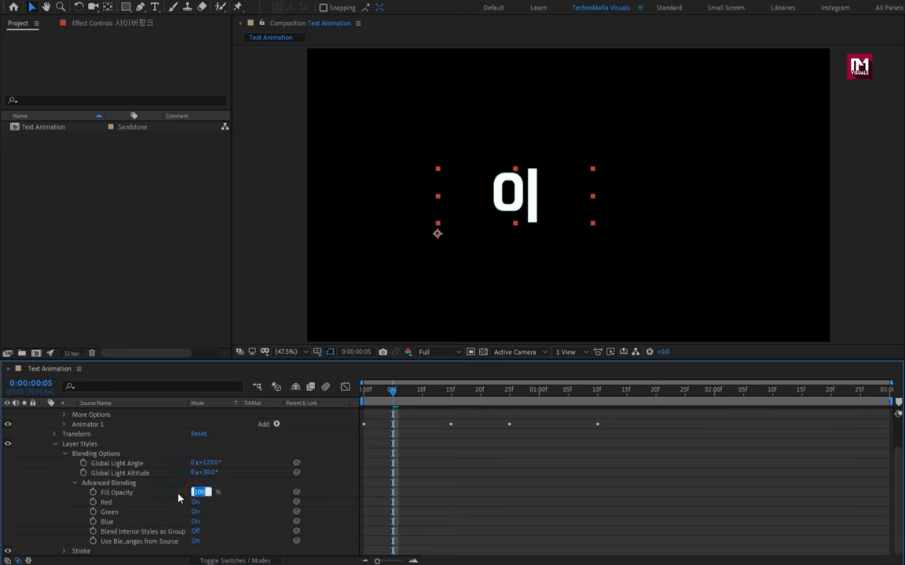
click(180, 495)
drag(393, 393, 582, 403)
Duplicate the Korean text layer and shift the copy to start at 1:00 on the timeline
key(ctrl+d)
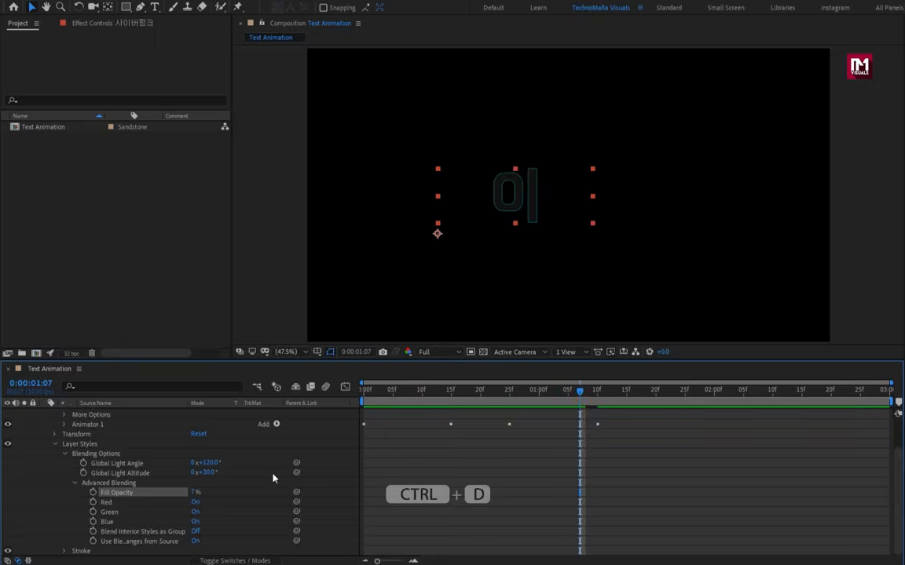
click(45, 413)
click(109, 415)
key(ctrl+d)
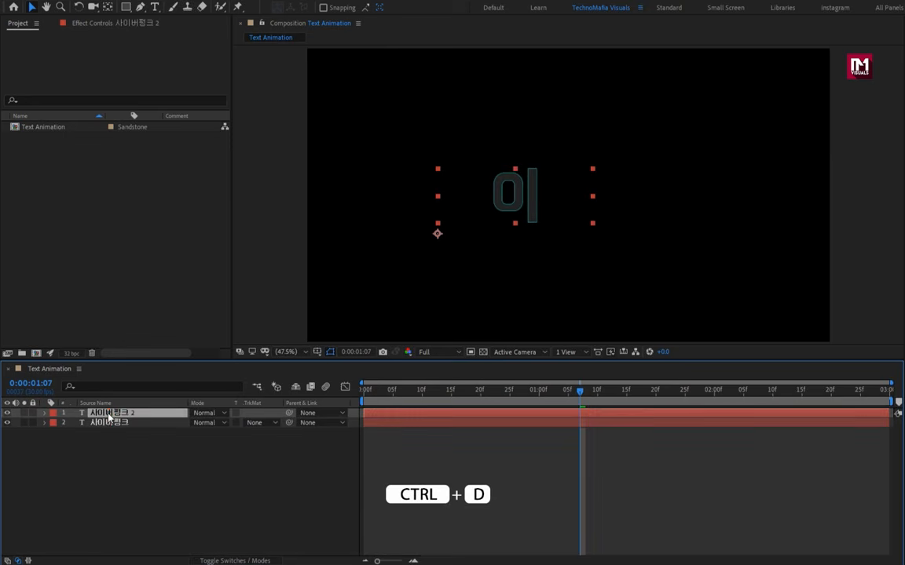
drag(388, 416, 563, 416)
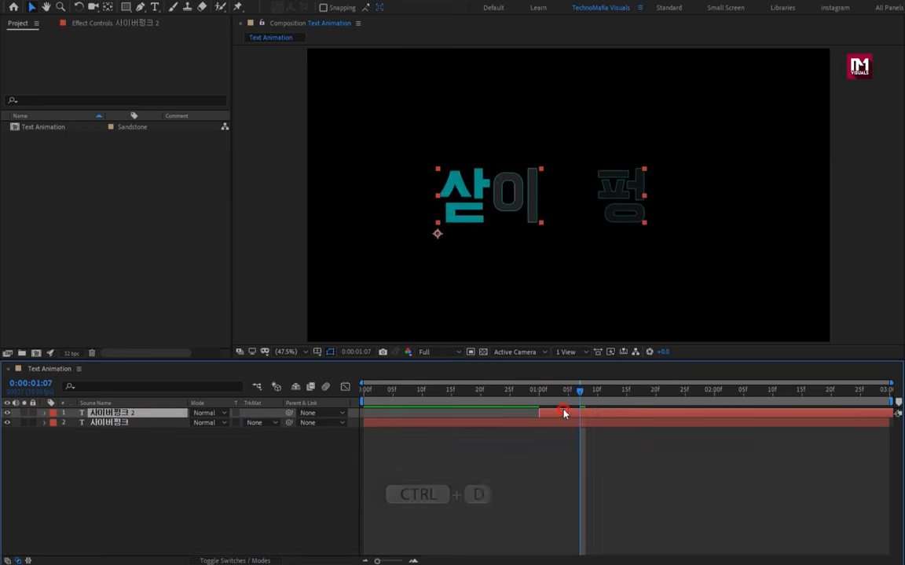
Replace the duplicated layer's text with "CYBERPUNK"
click(639, 393)
drag(639, 394, 666, 393)
double_click(656, 416)
text(CYB)
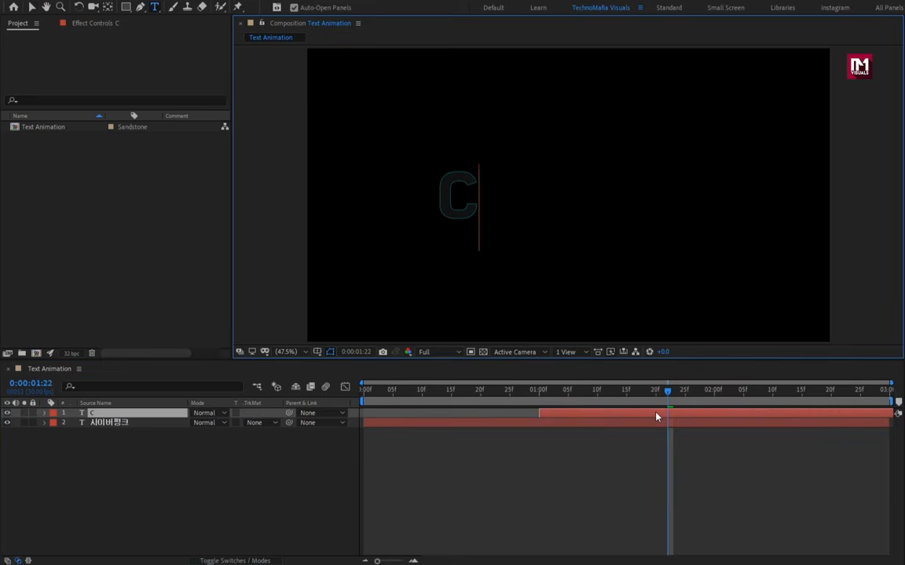
text(ERPUNK)
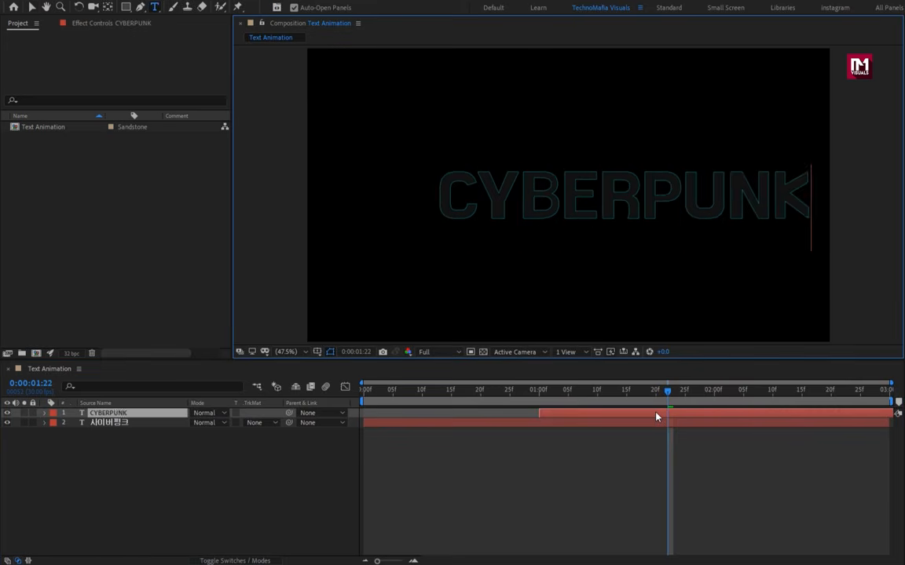
key(KP_Enter)
Set the CYBERPUNK text's font to Sangha Kali and center it horizontally and vertically in the composition
click(769, 387)
text(sangh)
key(Return)
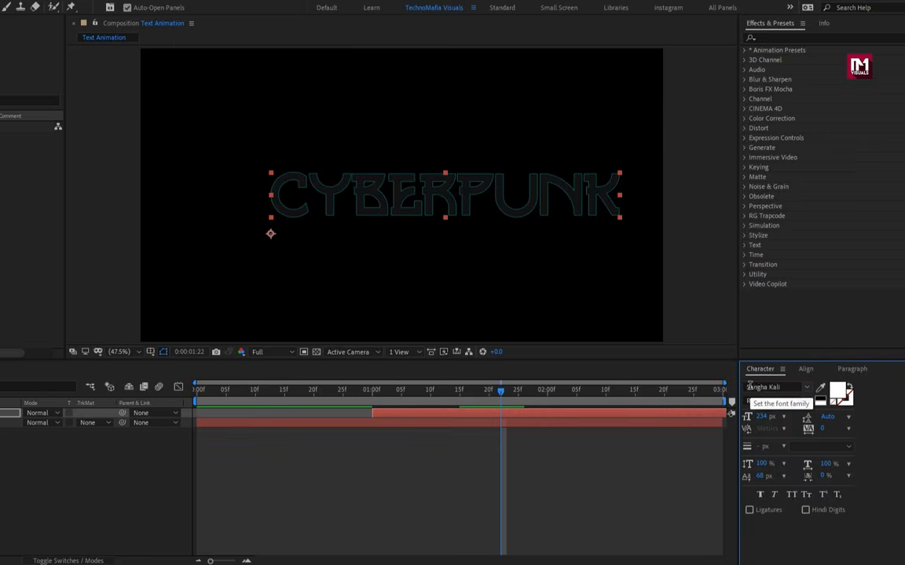
click(806, 371)
click(773, 397)
click(828, 398)
Delete the CYBERPUNK layer's two fade-out Start keyframes and move the 100% keyframe to 2:00
drag(279, 392, 440, 396)
drag(605, 396, 619, 416)
key(u)
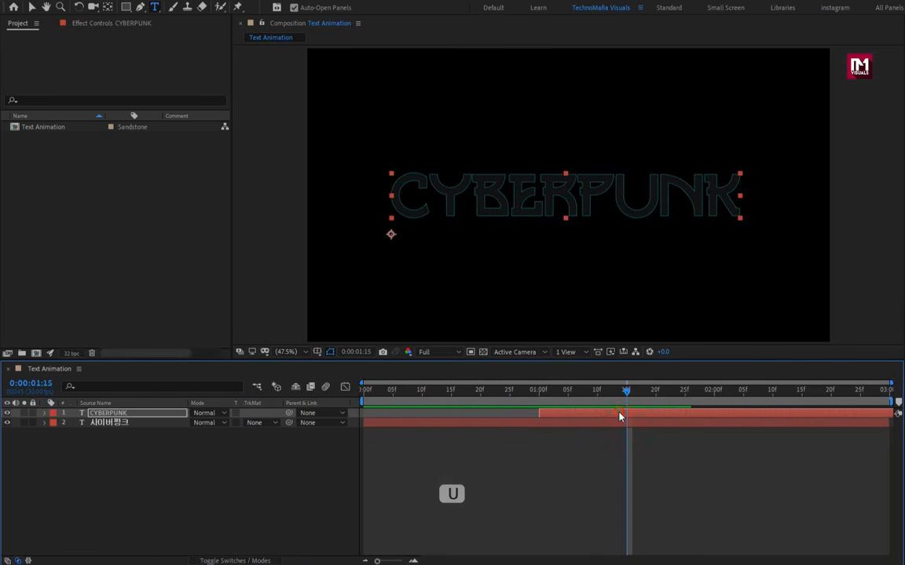
drag(672, 427, 777, 438)
key(Delete)
drag(631, 394, 714, 399)
drag(627, 433, 710, 436)
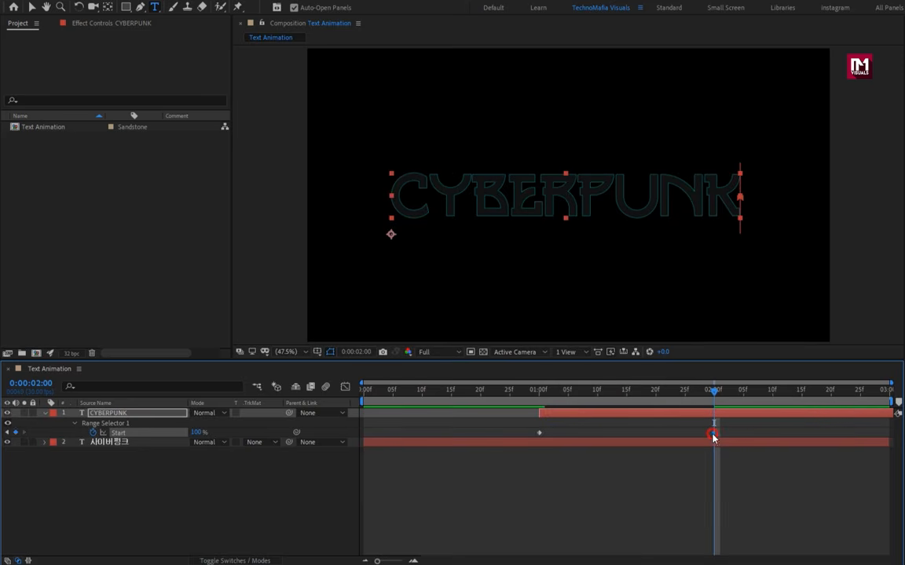
drag(460, 391, 708, 401)
click(44, 414)
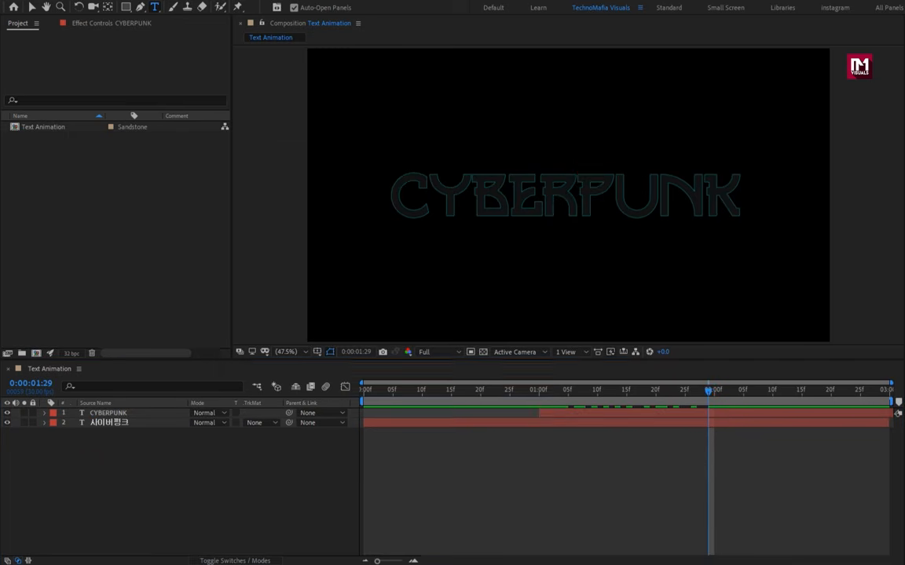
Copy all the HTML code from the !DOCTYPE html note in Notepad and paste it into a new text layer
key(alt+Tab)
click(283, 169)
key(ctrl+a)
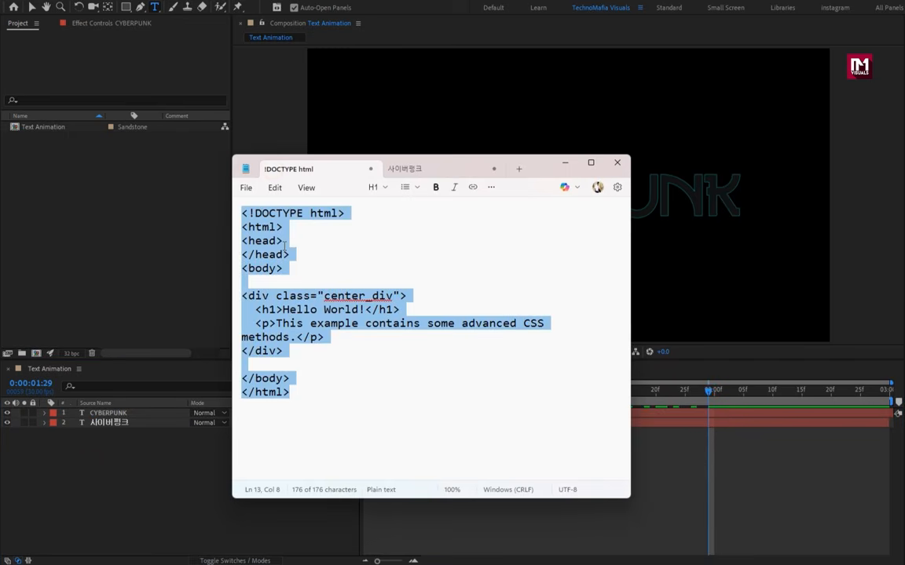
click(554, 165)
click(427, 133)
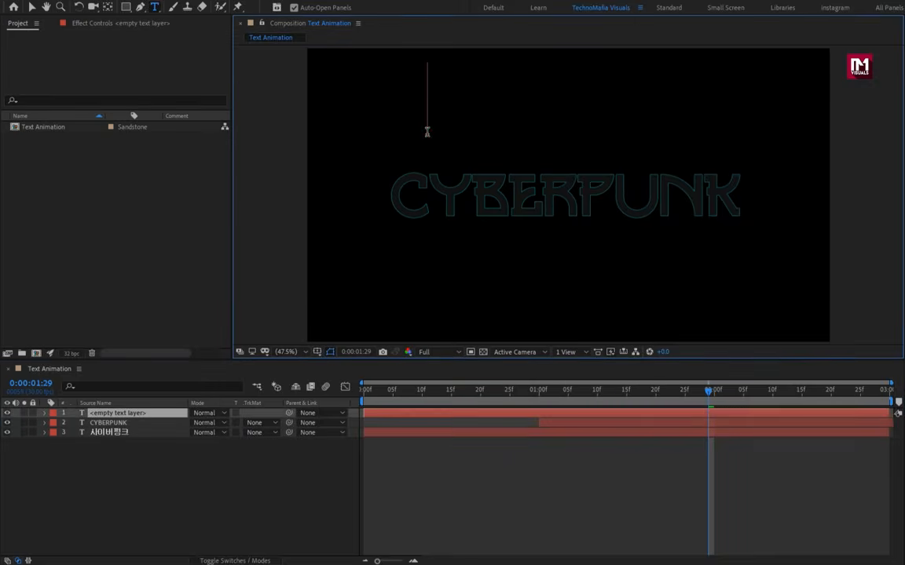
key(ctrl+v)
Set the pasted code text's size to 20 px and its tracking to -50
key(ctrl+a)
click(761, 371)
click(766, 417)
text(20)
key(Return)
click(823, 429)
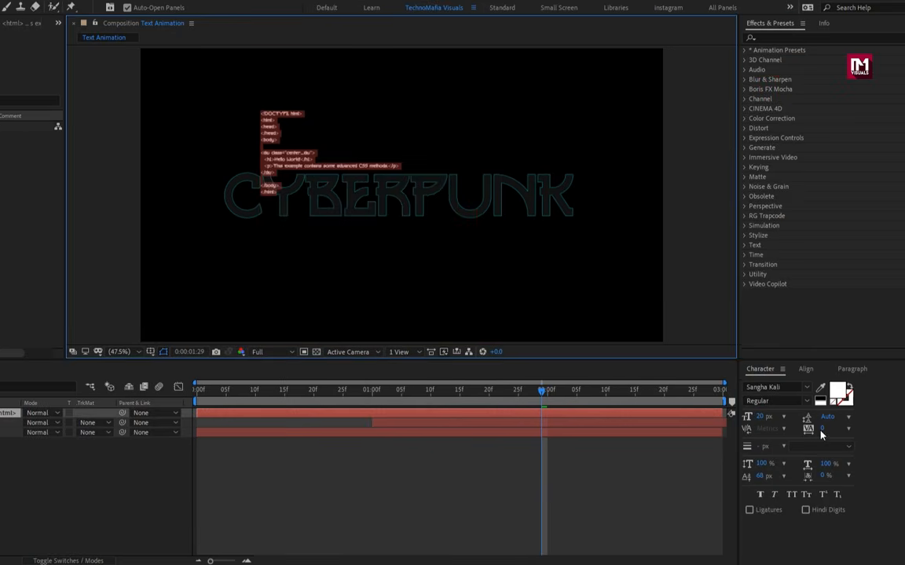
text(-50)
key(Return)
Finish editing the code text and move the block down over the first letters of CYBERPUNK
click(285, 173)
key(ctrl+Return)
key(v)
drag(455, 154, 444, 225)
Add an Opacity text animator to the HTML code text layer and set its opacity to 0%
click(135, 413)
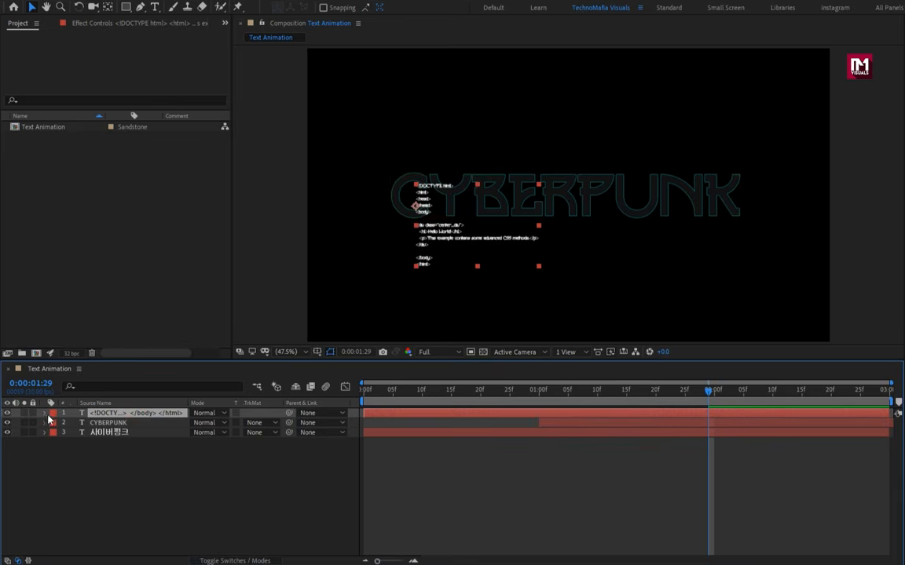
click(45, 414)
click(276, 423)
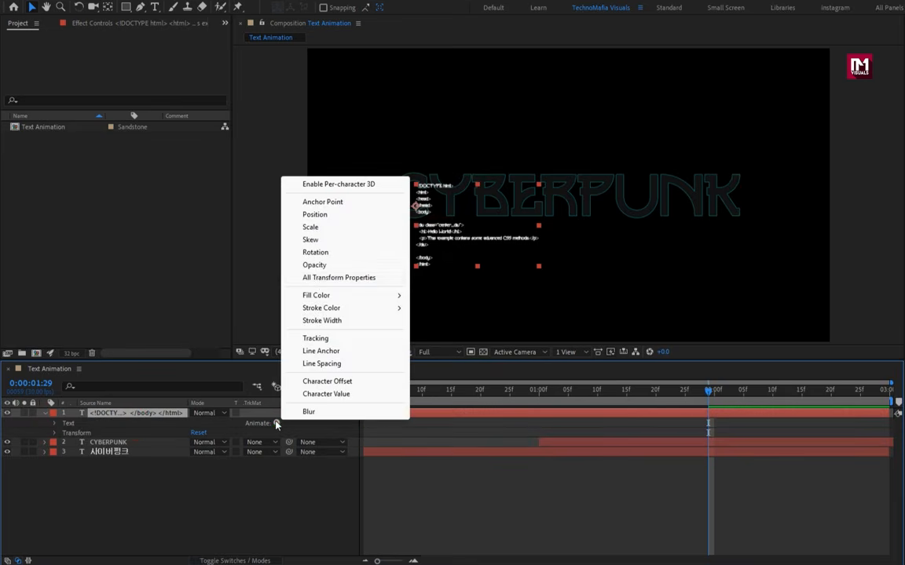
click(314, 265)
drag(195, 484, 67, 482)
click(76, 472)
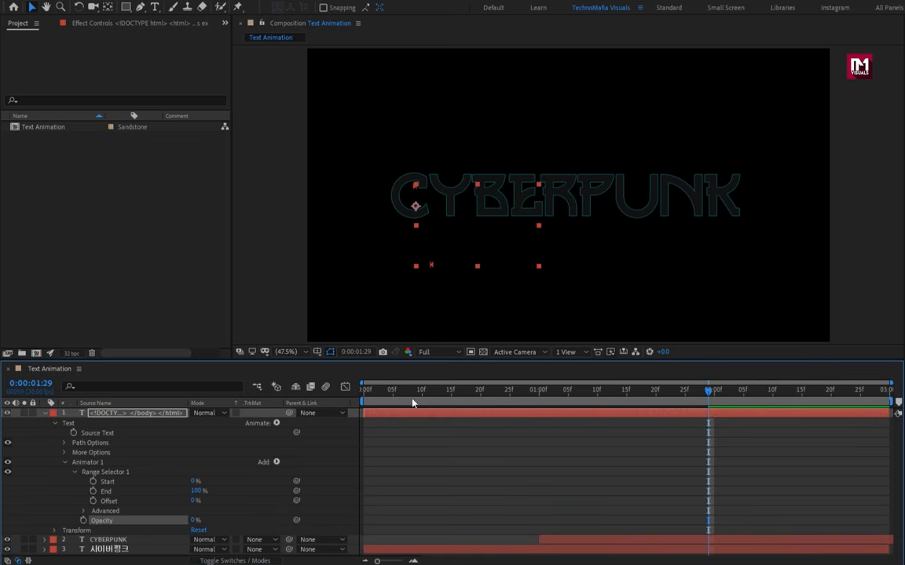
Keyframe the code text's range selector Start at 0% on 0:00, 100% on 0:10, 50% on 0:20 and 0% on 1:10
key(Home)
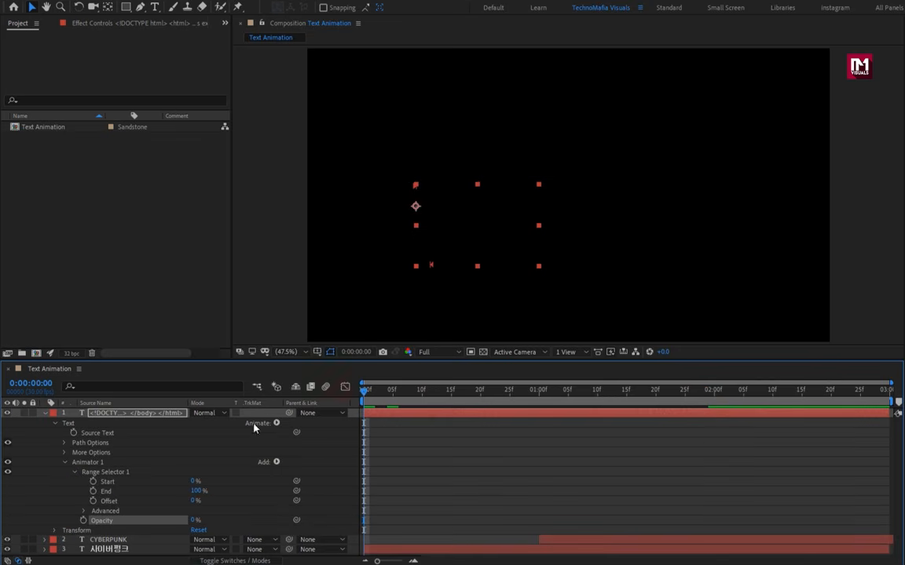
click(93, 481)
drag(415, 399, 423, 400)
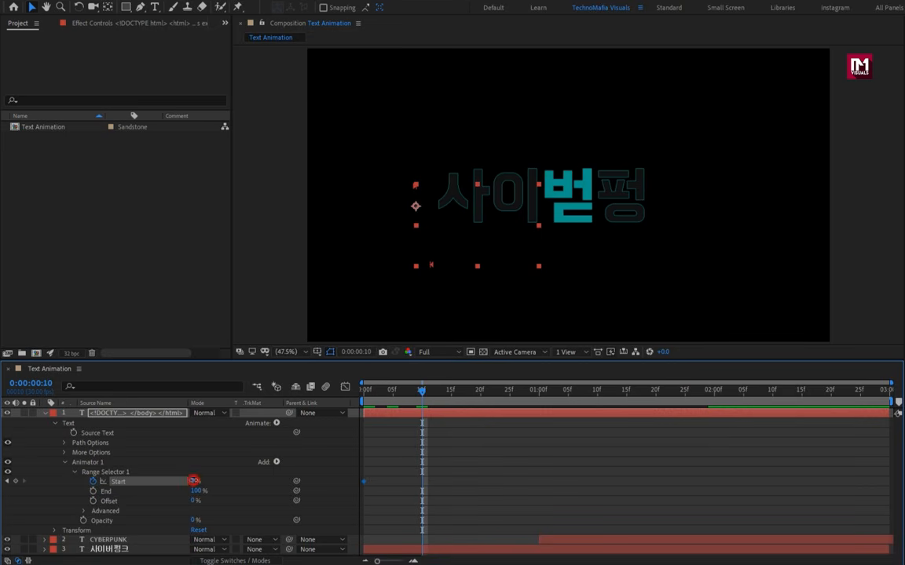
key(Return)
drag(466, 400, 481, 398)
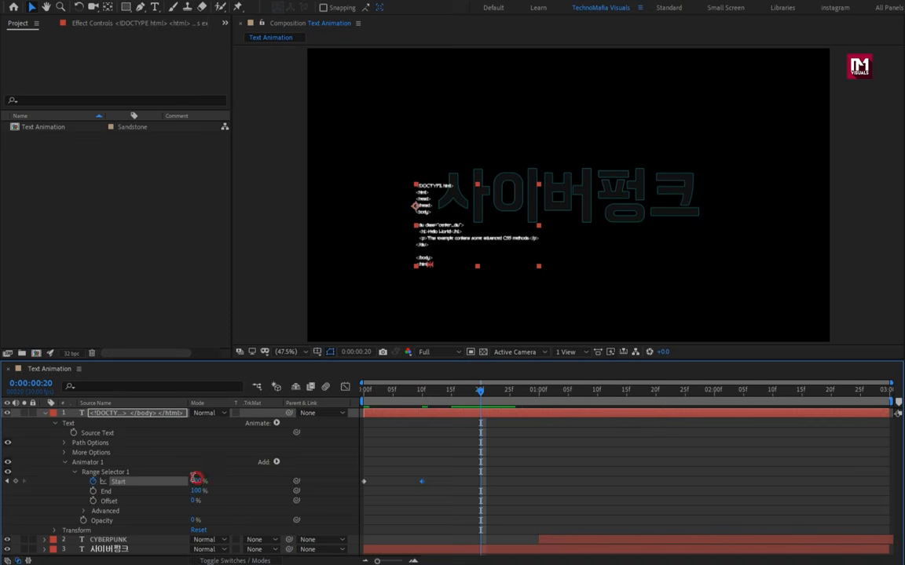
key(Return)
drag(506, 400, 598, 395)
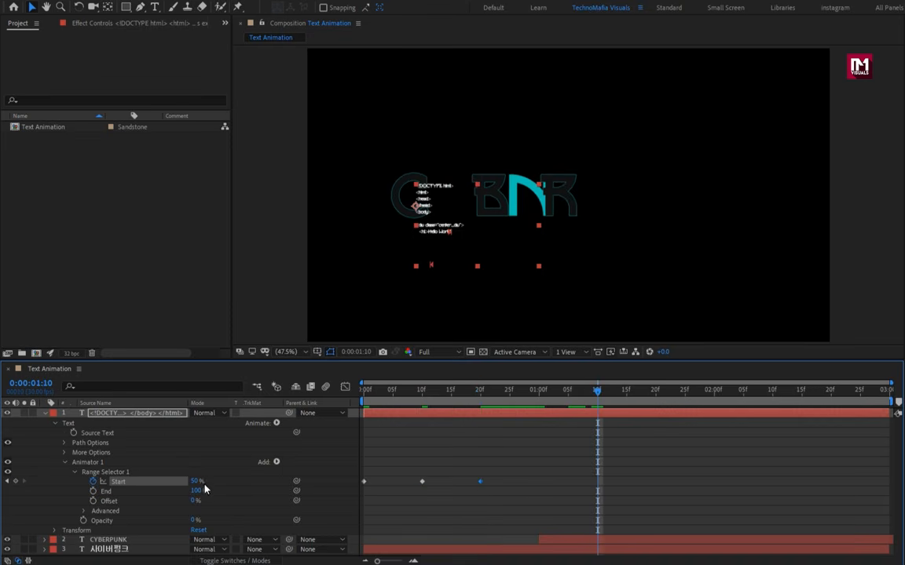
click(194, 482)
text(0)
key(Return)
drag(422, 394, 468, 399)
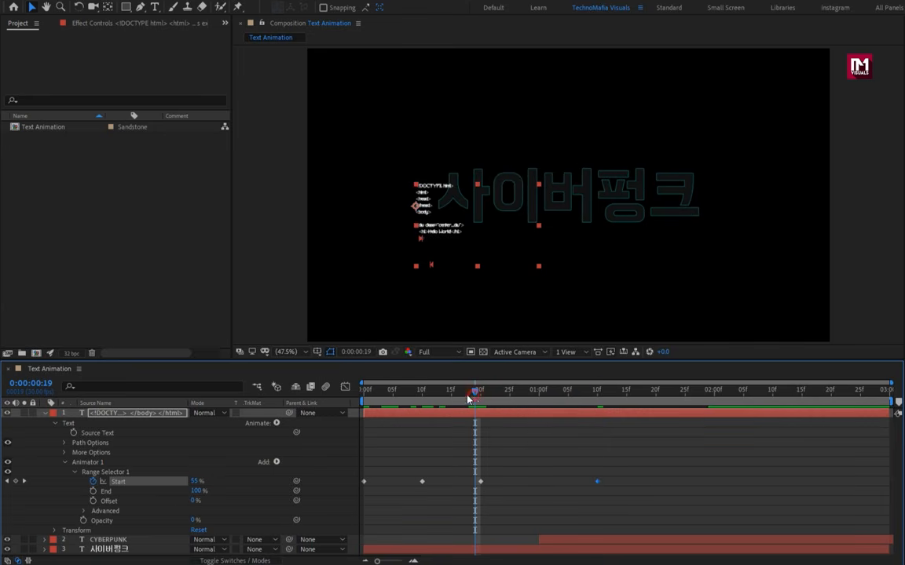
Randomize the code text's range selector order with random seed 20 and base it on words
click(83, 511)
scroll(60, 491, down, 4)
click(194, 523)
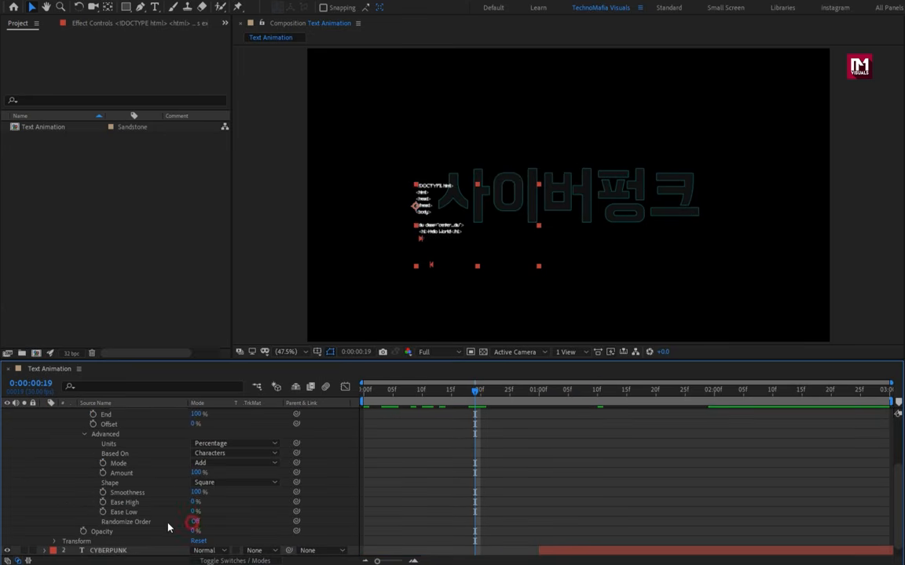
text(20)
key(Return)
click(211, 453)
click(216, 488)
click(393, 390)
drag(392, 395, 480, 394)
scroll(55, 424, up, 3)
click(45, 413)
Duplicate the code text layer, start the copy at 0:10 and place it over the middle of the Korean title
click(146, 413)
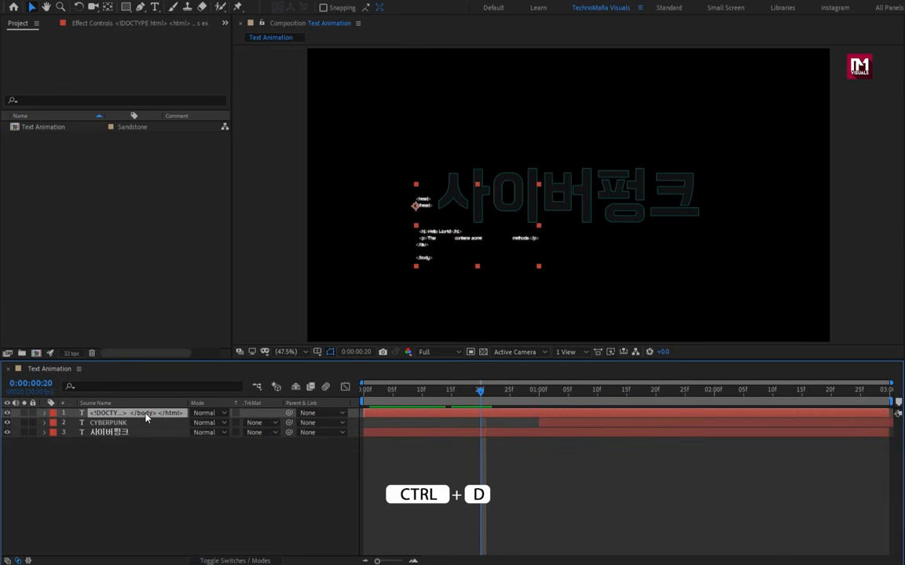
key(ctrl+d)
drag(394, 418, 452, 403)
drag(508, 170, 641, 154)
drag(554, 214, 538, 192)
Apply the Fill effect to the duplicated code text layer
click(777, 37)
text(fill)
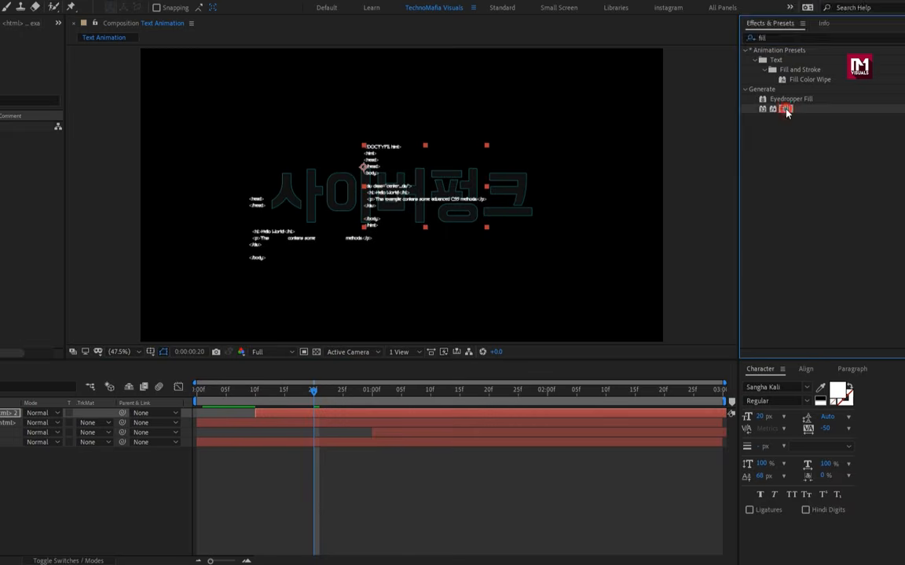
double_click(784, 111)
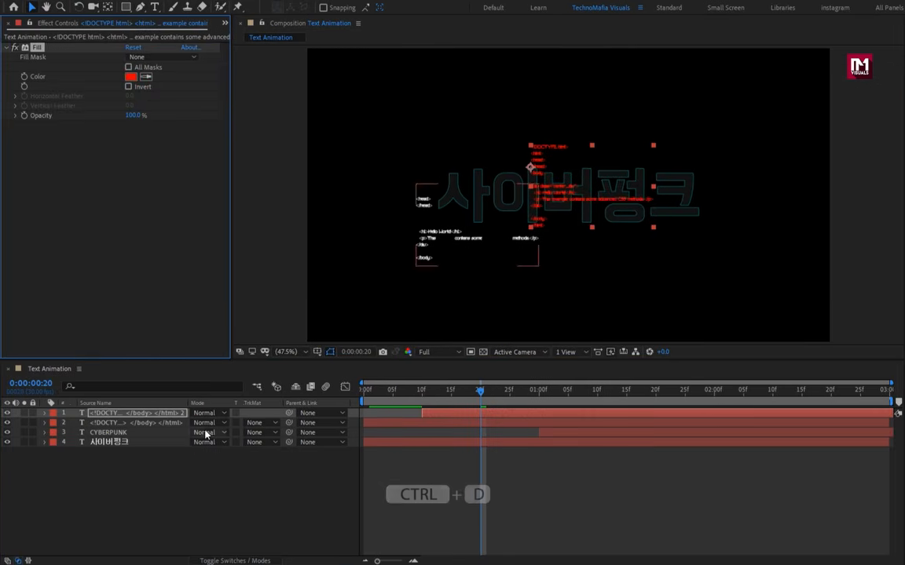
Duplicate the red code text layer, start the copy at 0:25 and move it over the last letters of CYBERPUNK
click(153, 414)
key(ctrl+d)
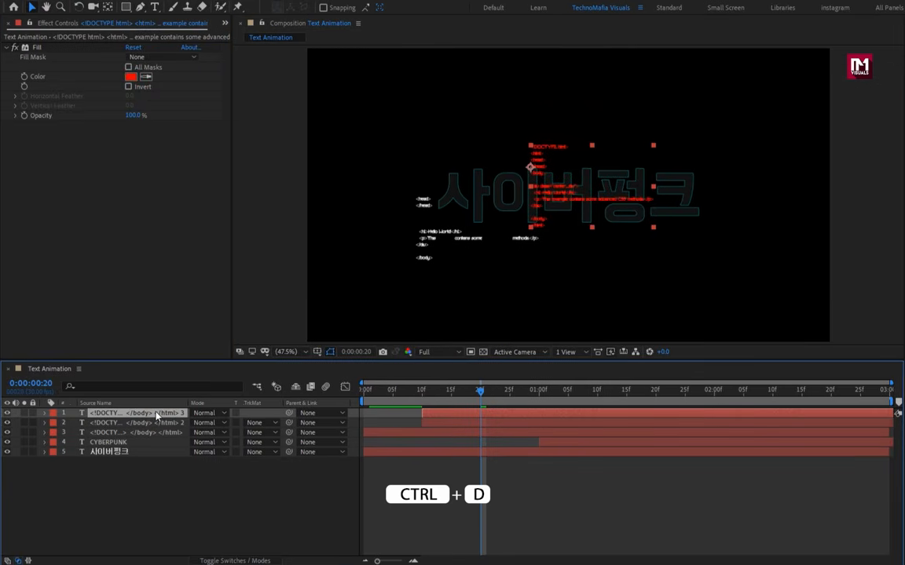
drag(452, 415, 668, 398)
drag(665, 197, 683, 210)
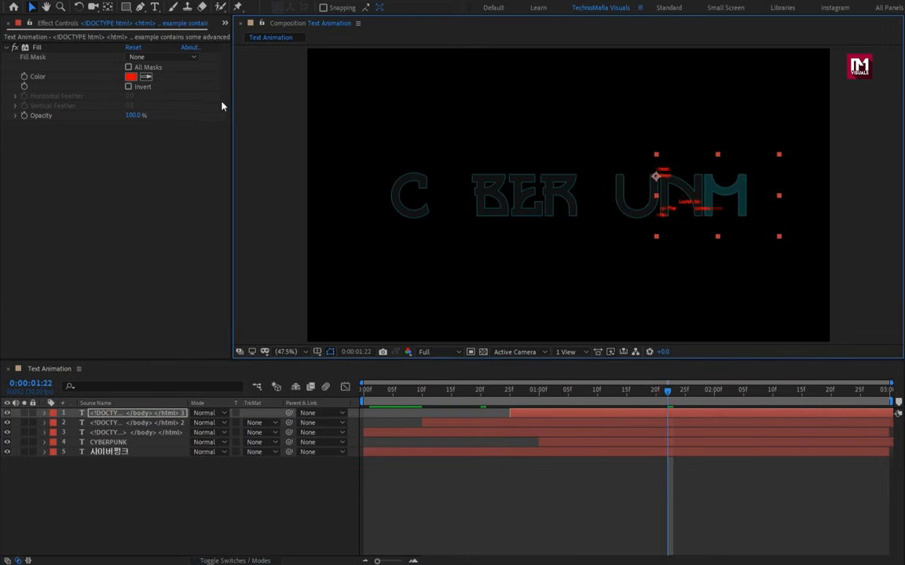
Set the third code text layer's Fill color to yellow-orange FFBA00
click(130, 76)
drag(251, 256, 252, 307)
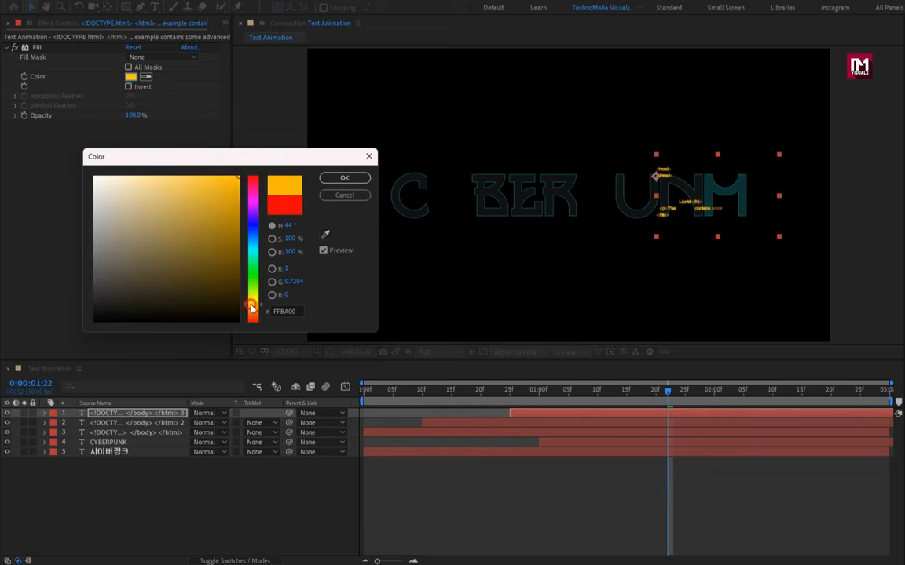
click(338, 178)
mouse_move(682, 393)
mouse_down()
mouse_move(787, 403)
mouse_move(414, 409)
mouse_move(570, 411)
mouse_move(667, 401)
mouse_up()
Pre-compose all five text layers into a new composition named Cyber_Text
drag(135, 478, 111, 420)
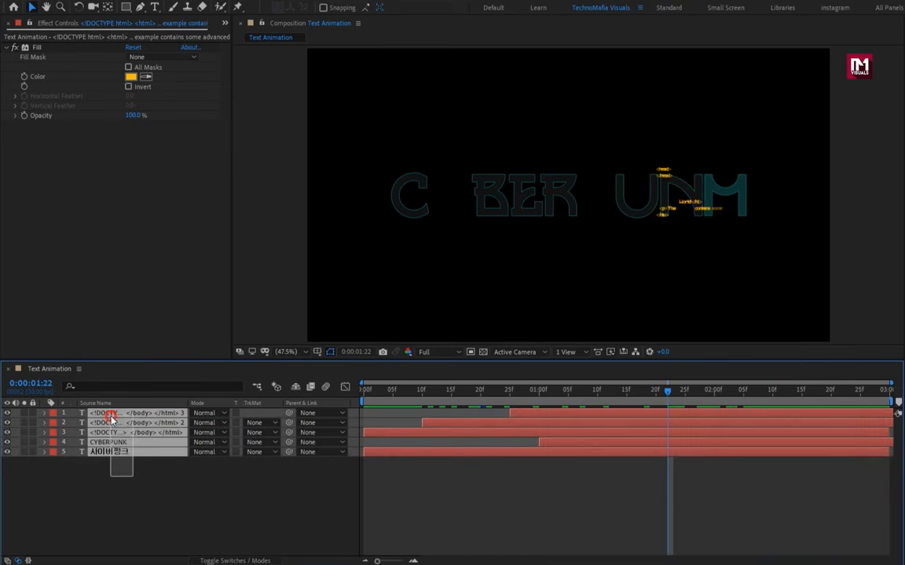
right_click(111, 417)
click(141, 364)
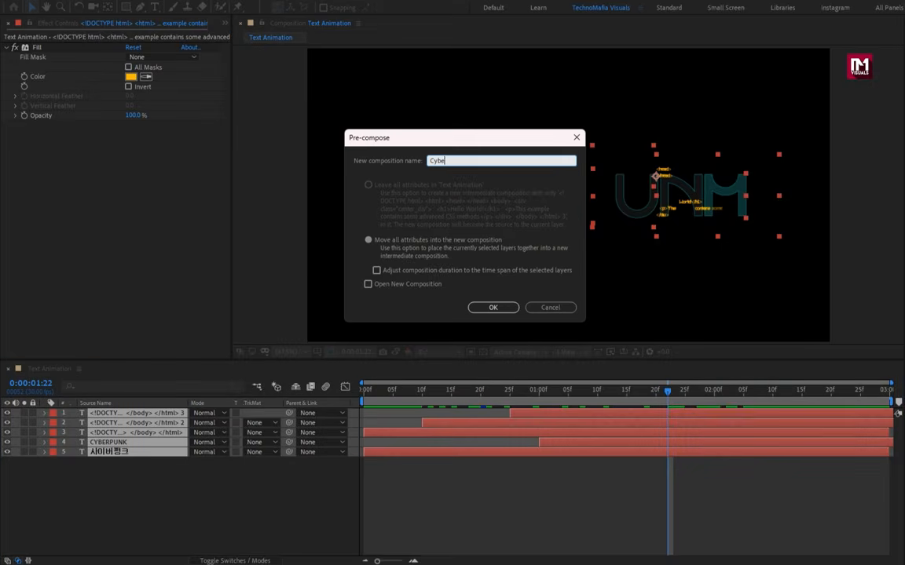
text(Cyber_Text)
click(493, 307)
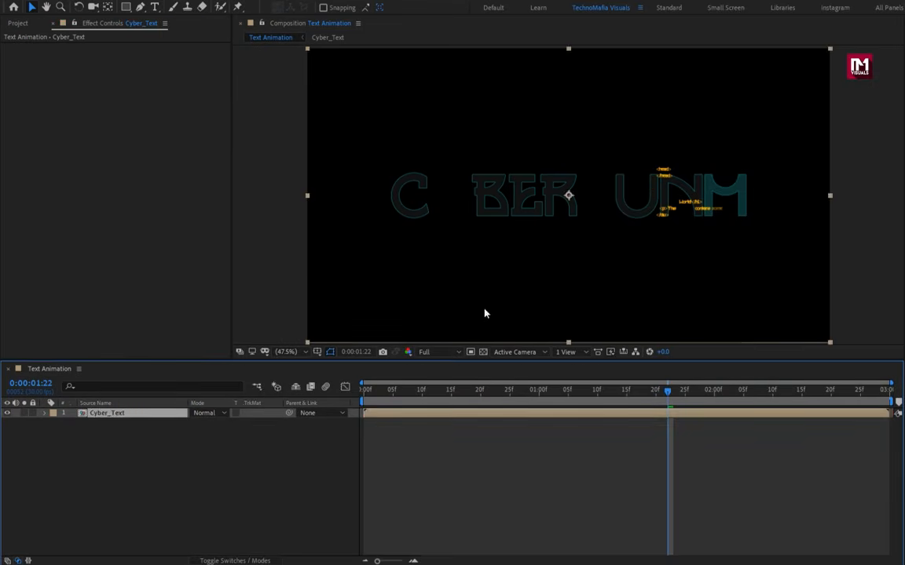
Create a new solid layer named Noise above Cyber_Text
right_click(161, 469)
mouse_move(191, 340)
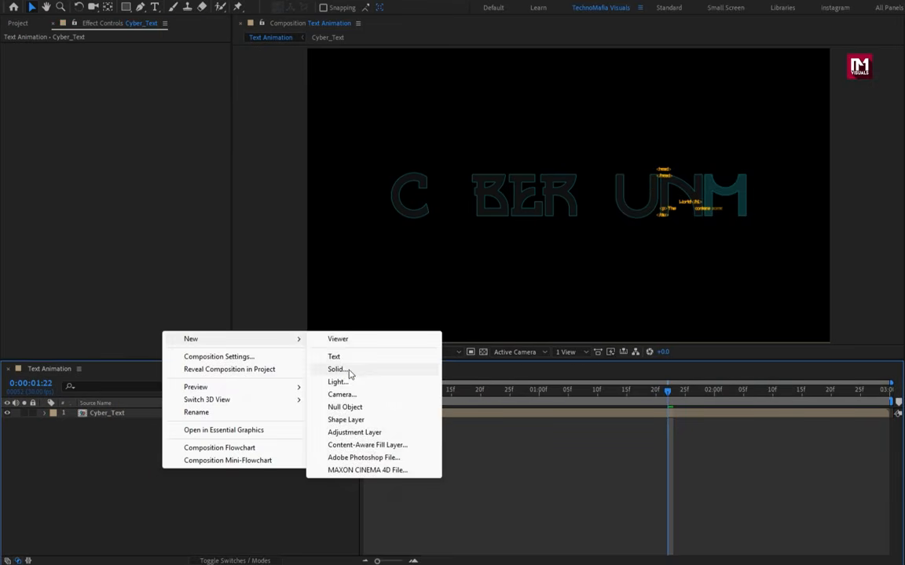
click(345, 374)
text(Noise)
click(558, 420)
Find the Fractal Noise effect and apply it to the Noise solid
click(775, 38)
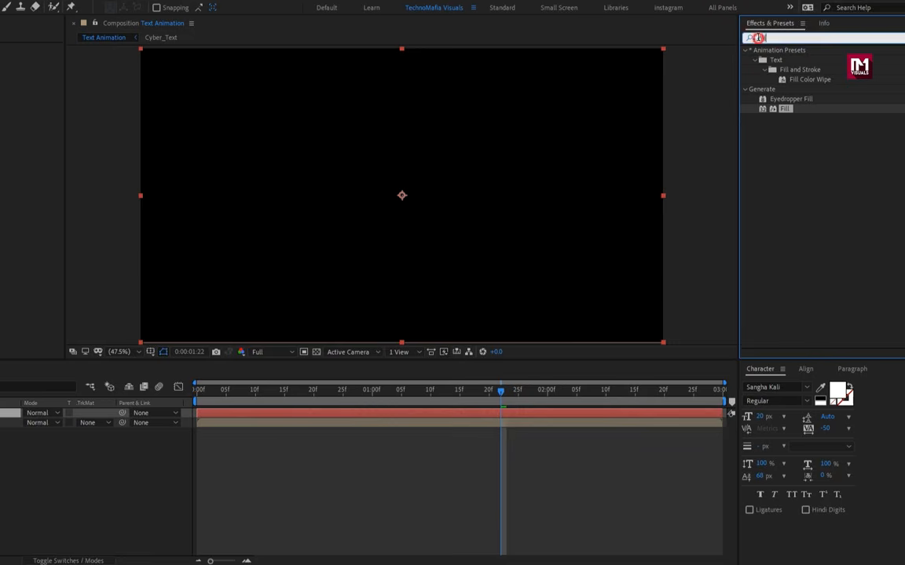
text(frac)
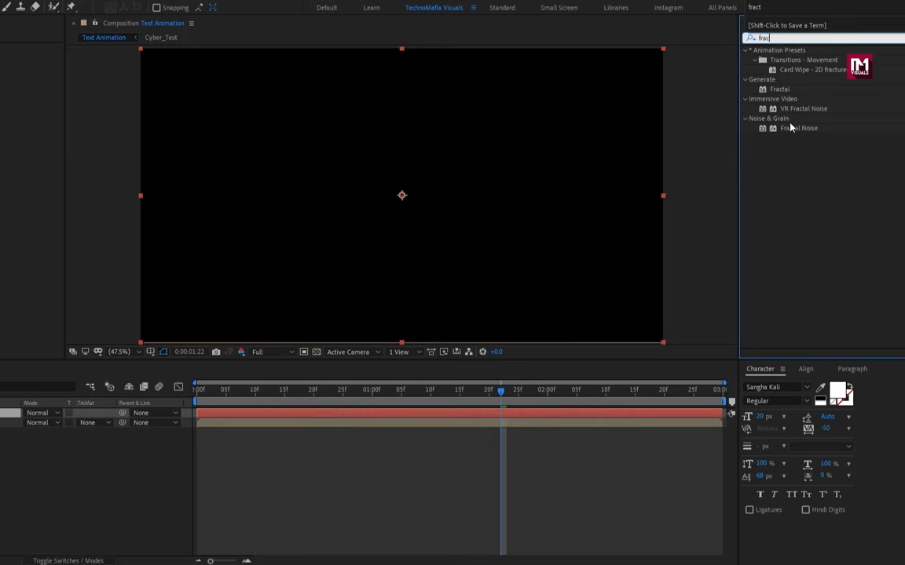
click(796, 130)
double_click(795, 130)
Set the Fractal Noise type to Block and its contrast to 250
click(165, 67)
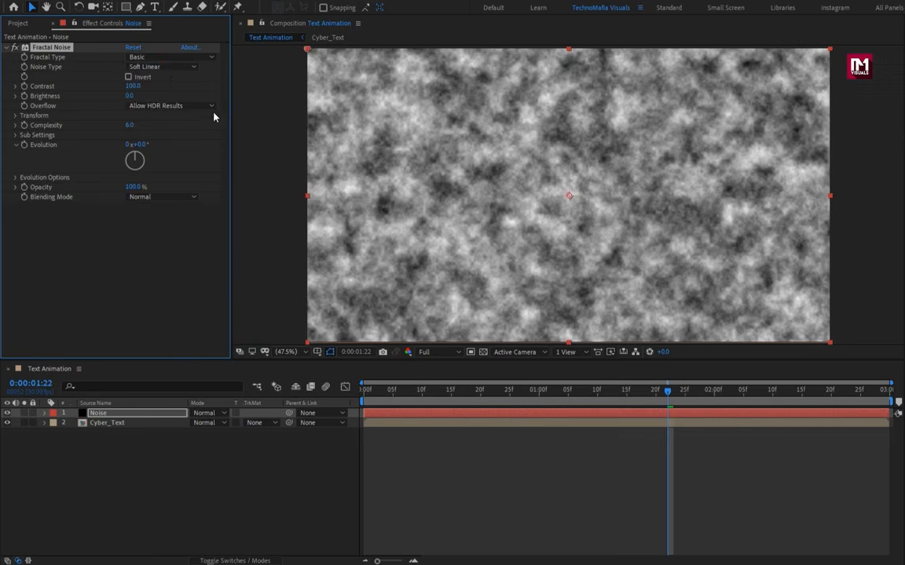
click(168, 80)
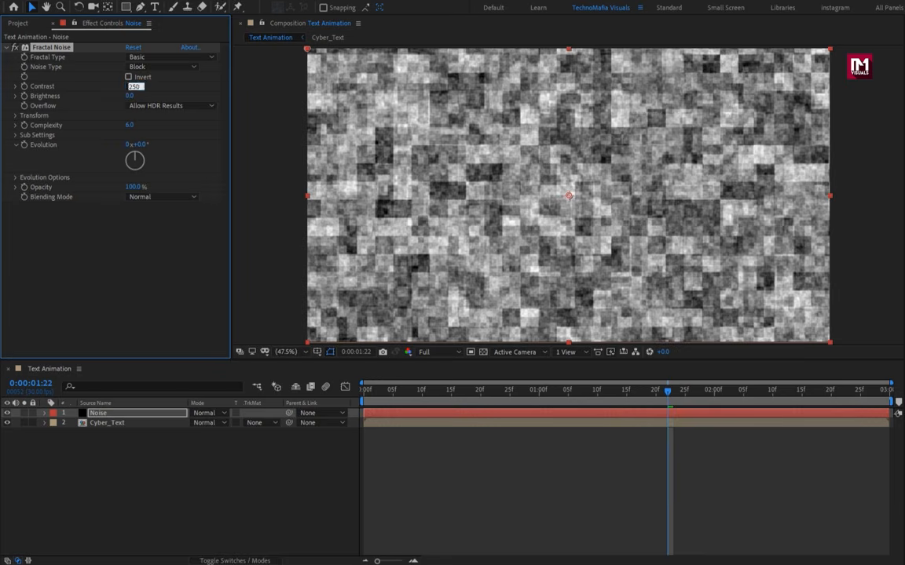
key(Return)
Keyframe the Fractal Noise brightness from -180 at 0:00 to 180 at 2:00
click(365, 391)
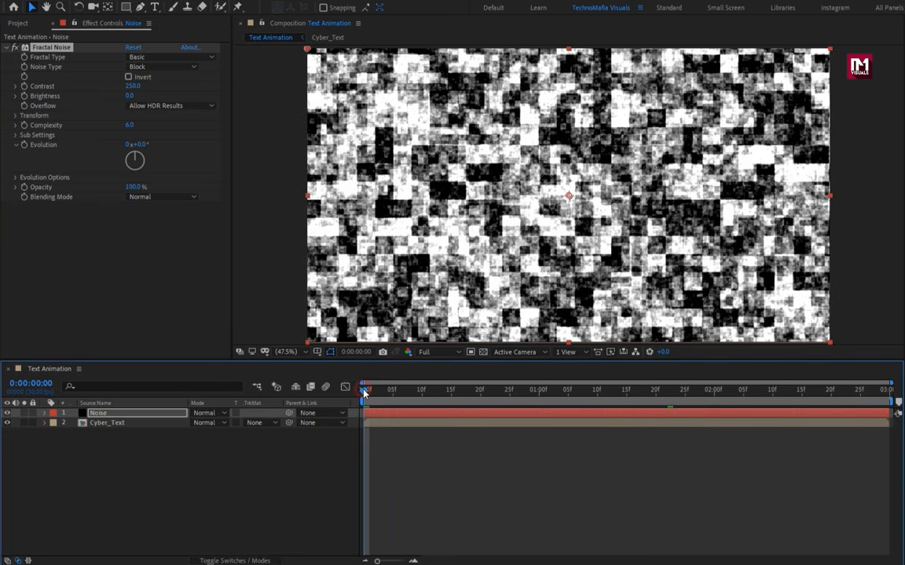
click(24, 95)
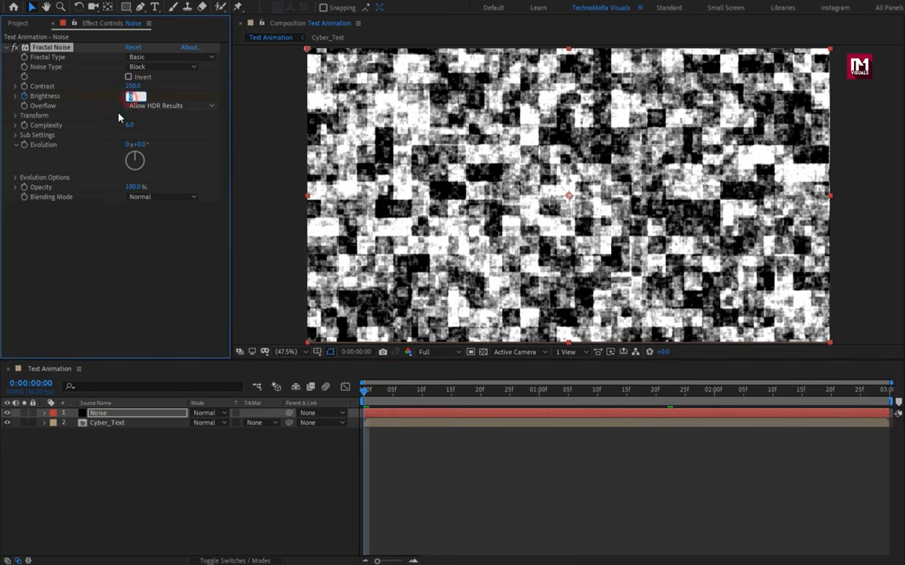
text(-180)
key(Return)
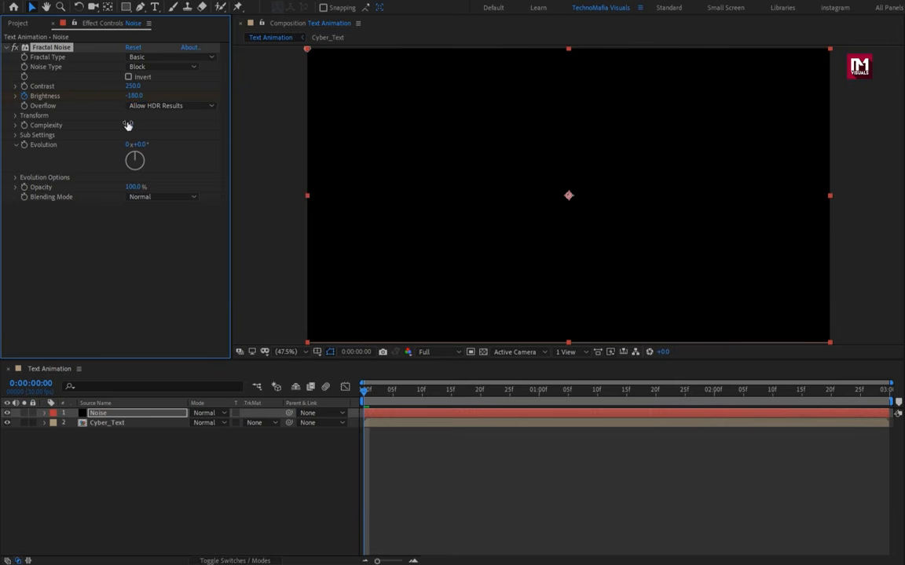
drag(703, 390, 713, 391)
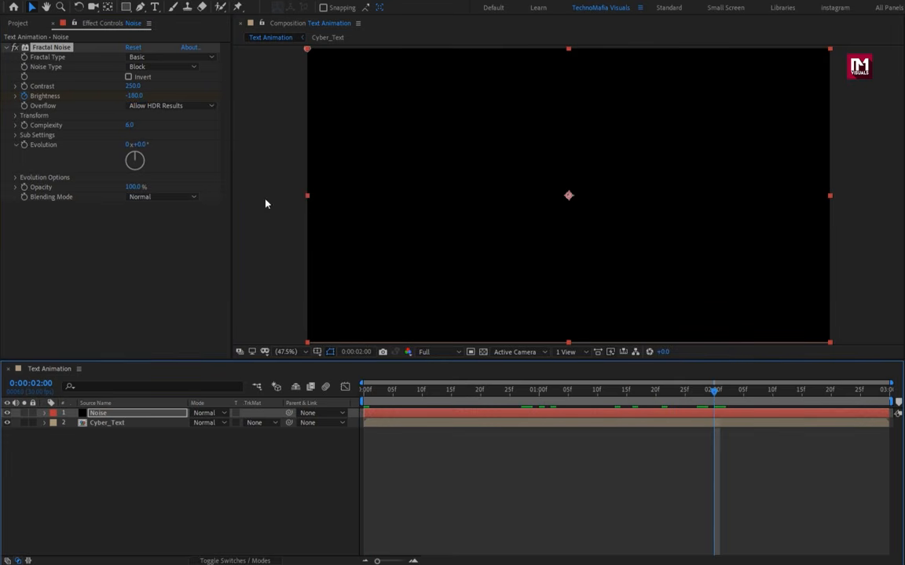
click(135, 95)
text(180)
key(Return)
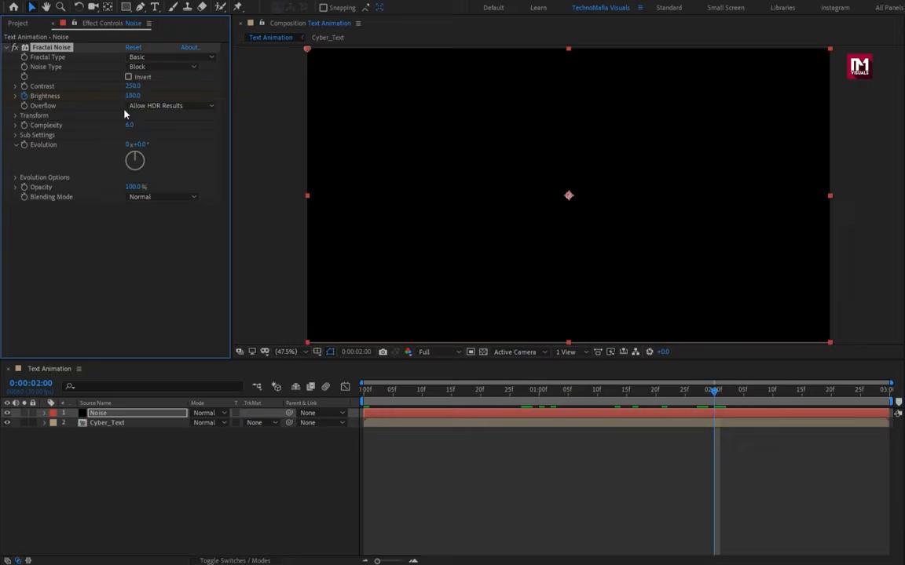
drag(370, 391, 551, 391)
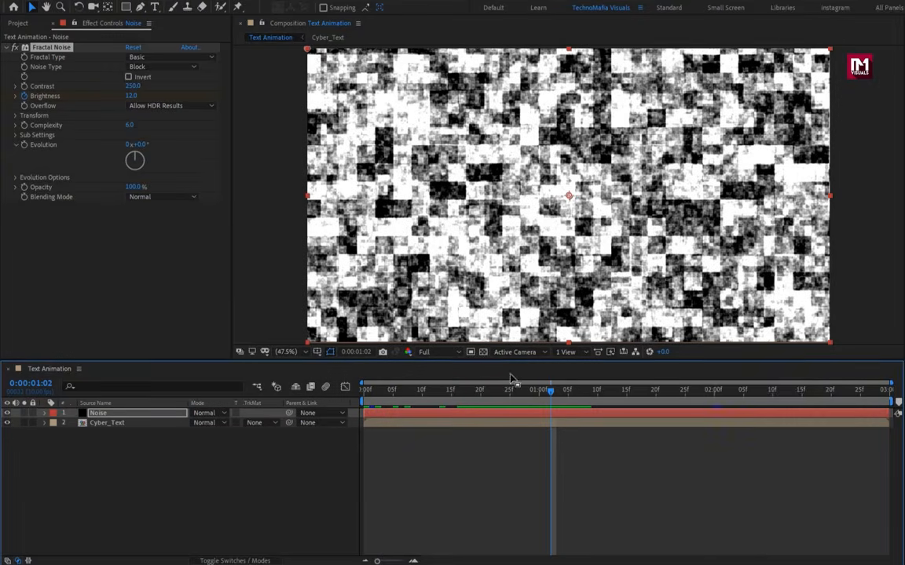
Set the Fractal Noise complexity to 3
click(126, 126)
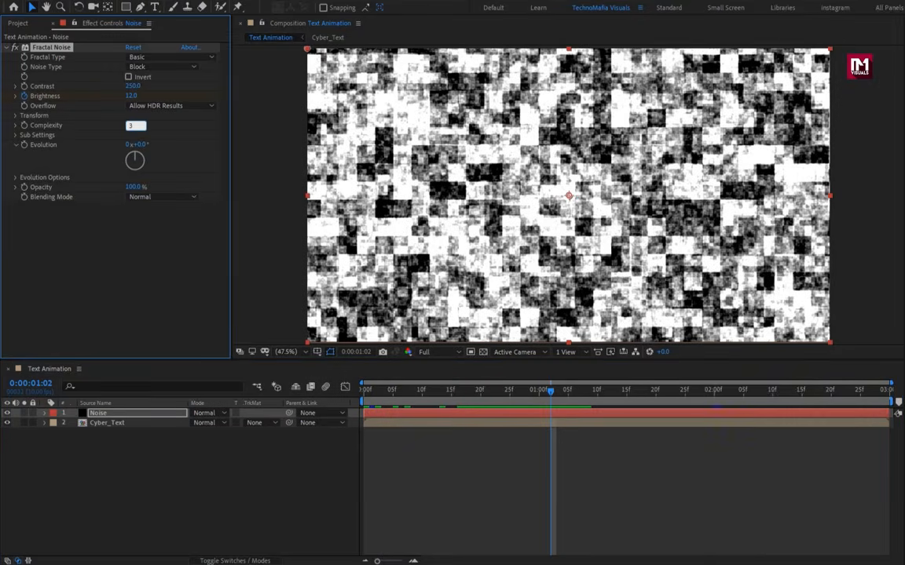
text(3)
key(Return)
Turn off uniform scaling for the Fractal Noise and set its scale width to 450 and scale height to 50
click(16, 115)
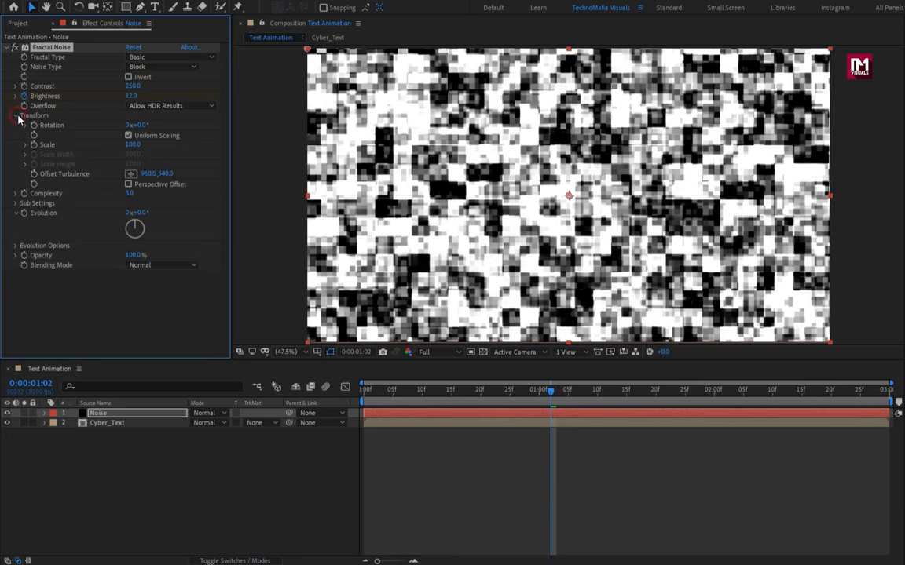
click(128, 136)
click(134, 155)
text(450)
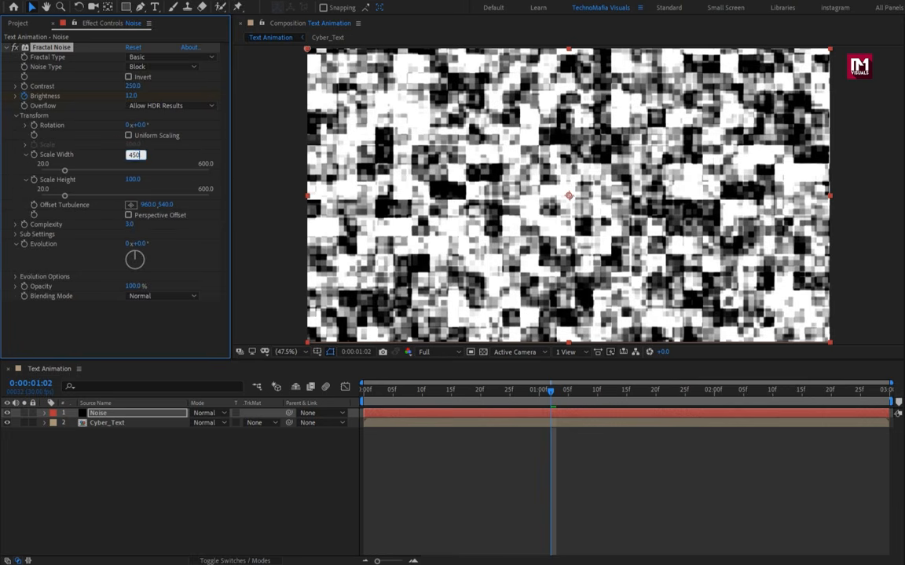
key(Return)
click(132, 180)
text(50)
key(Return)
Keyframe the Fractal Noise evolution from 0° at 0:00 to a new angle at 1:00
drag(382, 401, 354, 397)
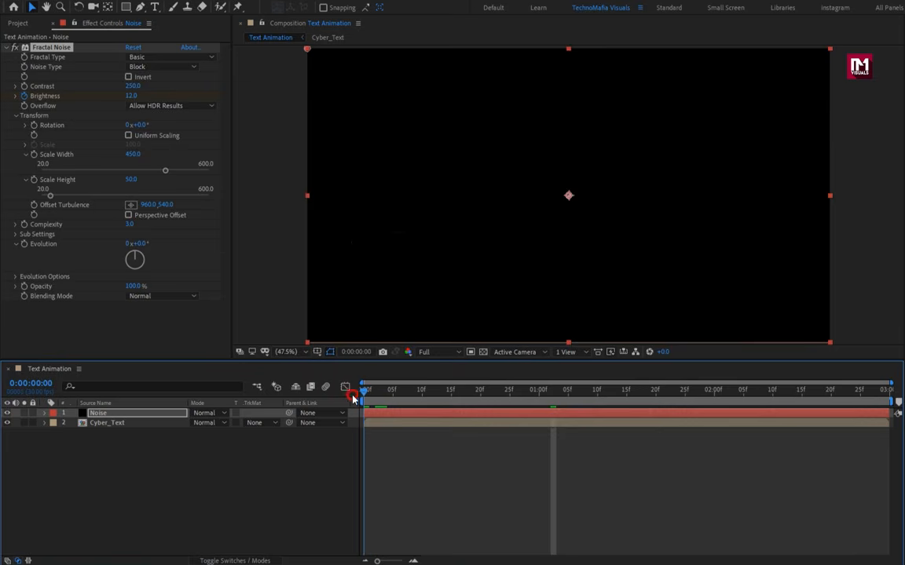
click(23, 243)
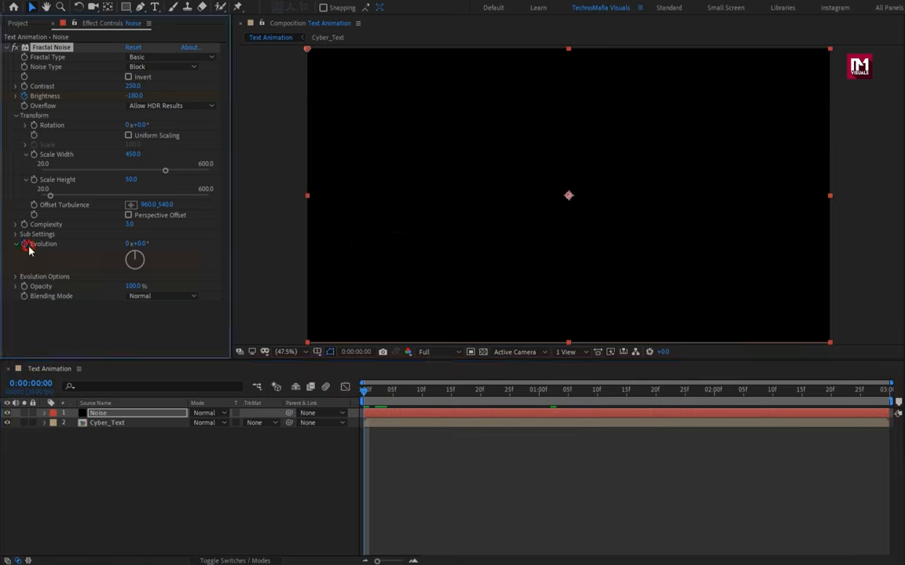
drag(445, 397, 540, 399)
click(139, 244)
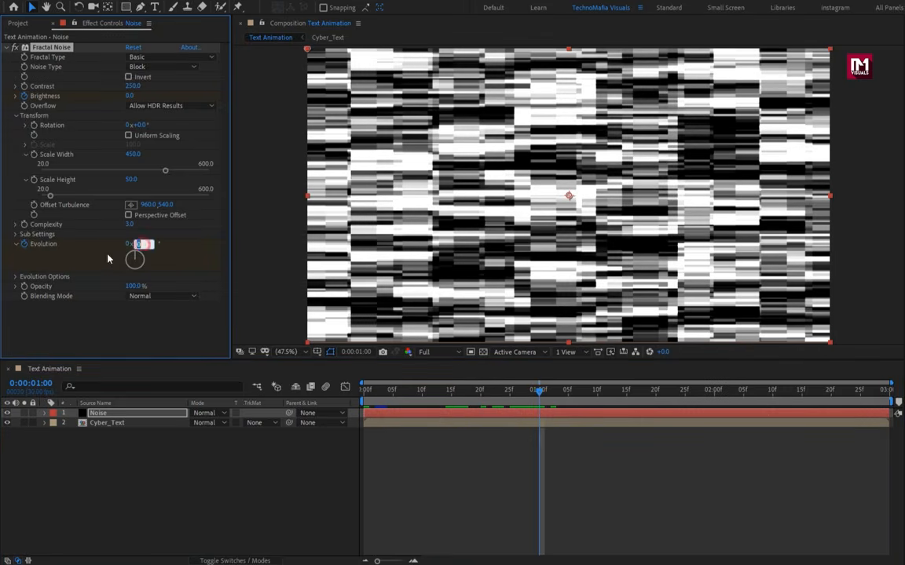
key(Return)
drag(378, 395, 486, 400)
click(8, 48)
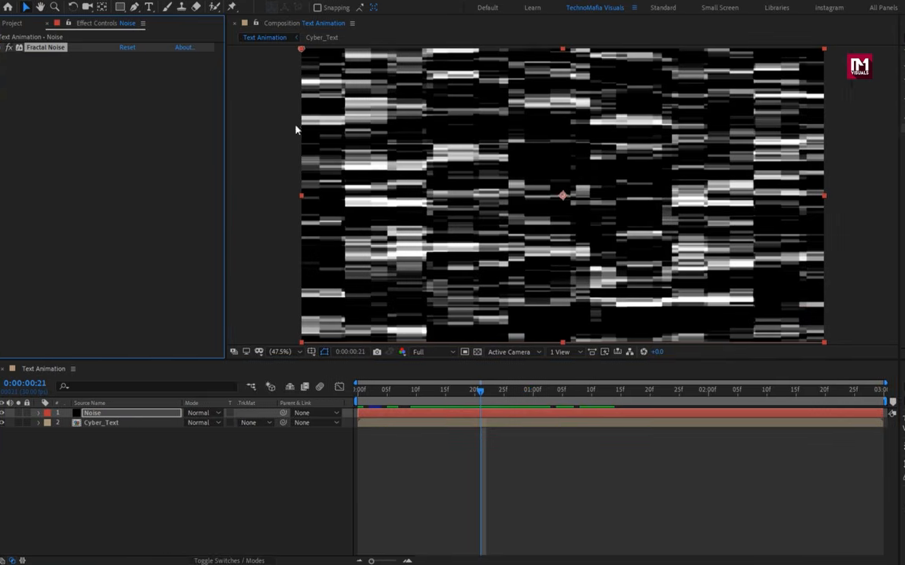
Add a second Fractal Noise effect to the Noise layer, with Block noise type and contrast 200
double_click(795, 130)
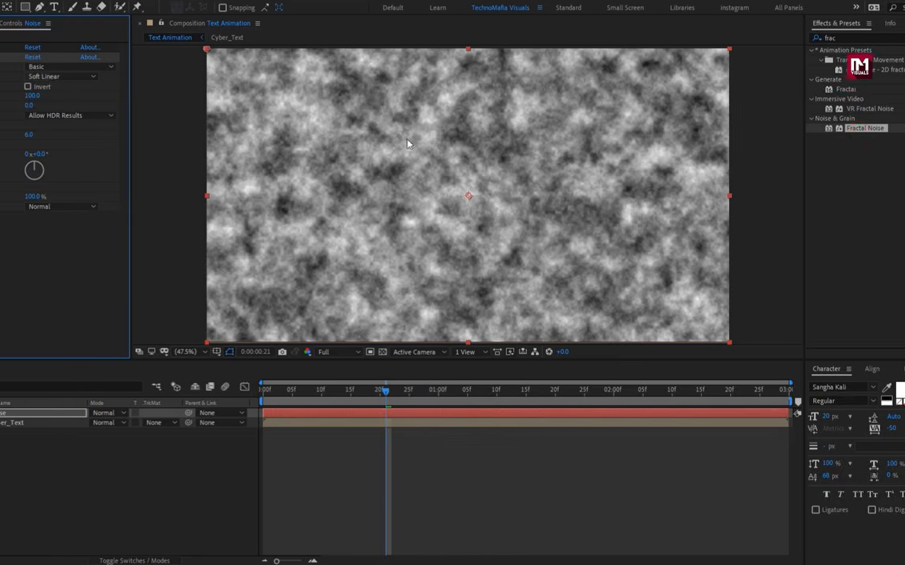
click(161, 76)
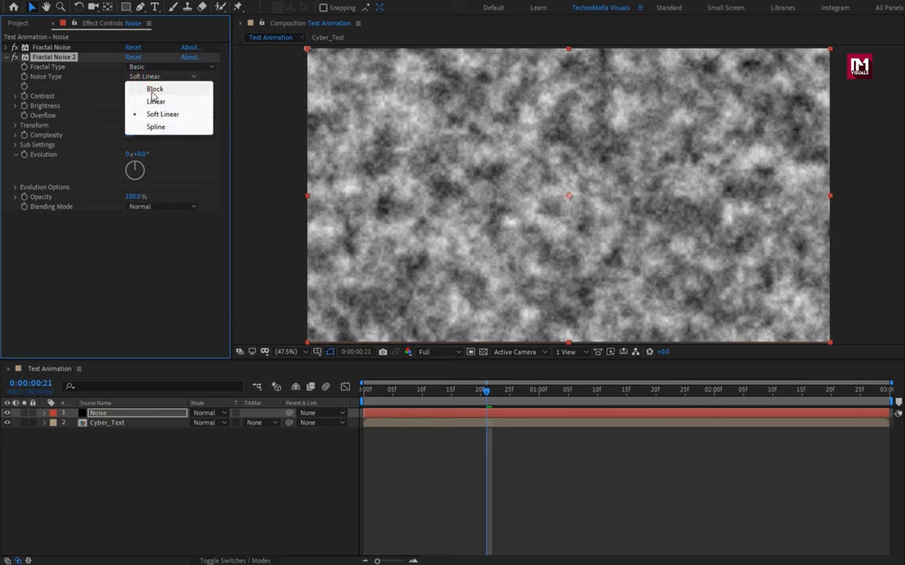
click(154, 90)
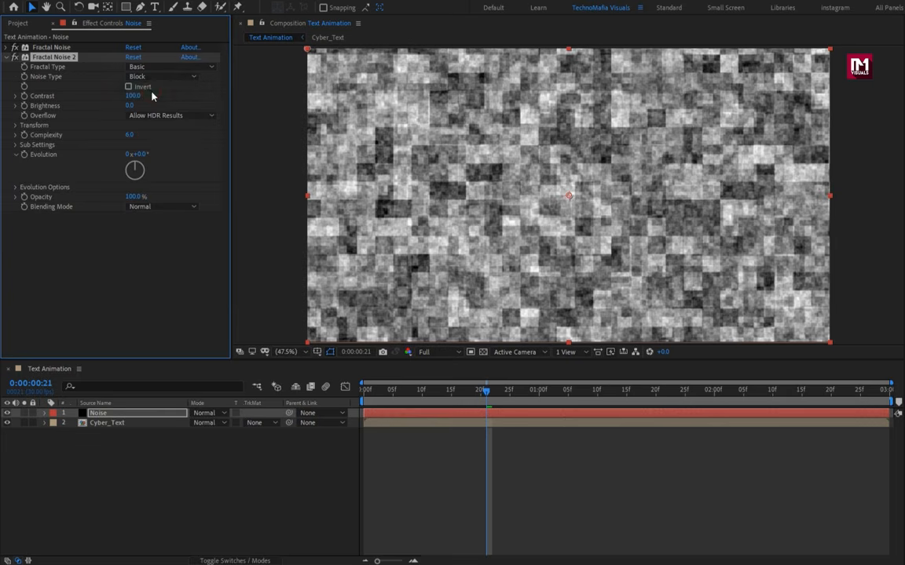
click(133, 96)
text(200)
key(Return)
Keyframe the second Fractal Noise's brightness from -180 at 0:00 to -100 at 1:00
click(361, 392)
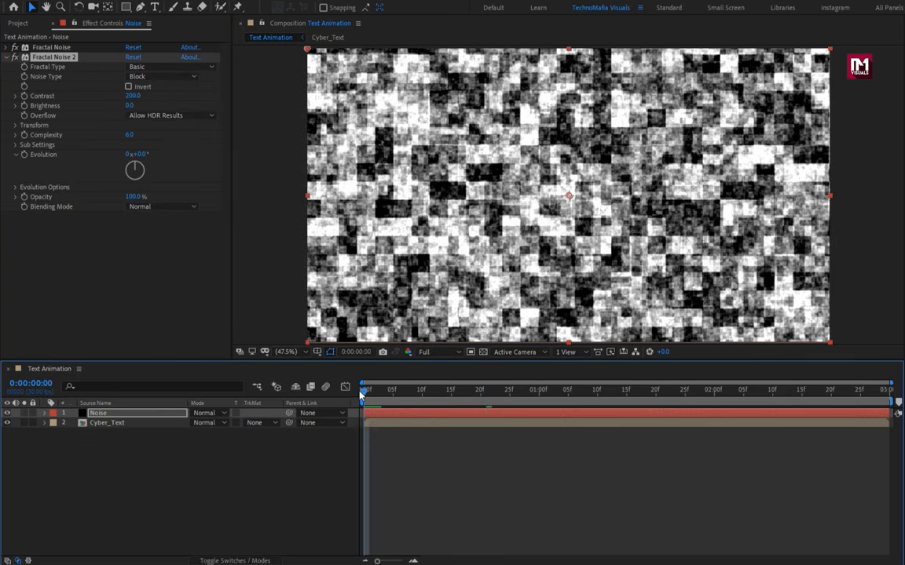
click(129, 106)
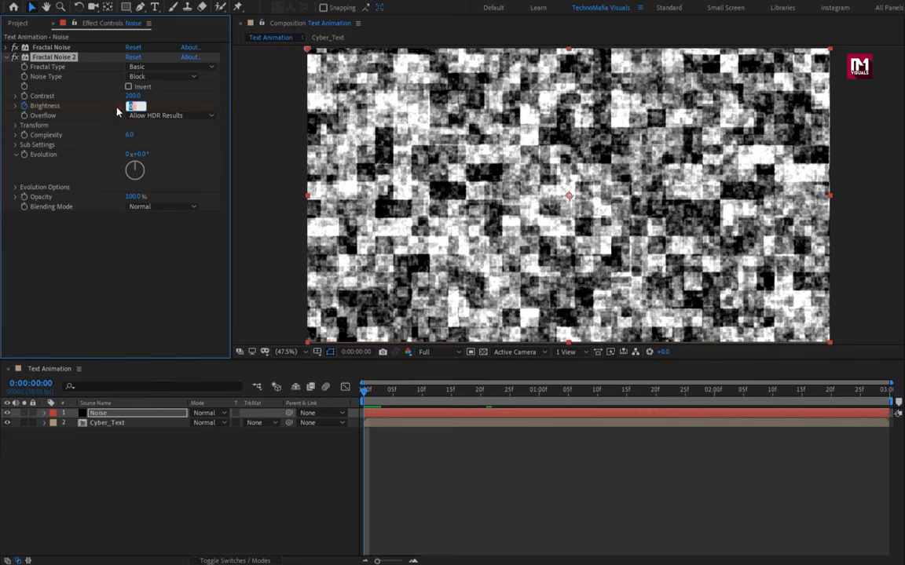
key(Return)
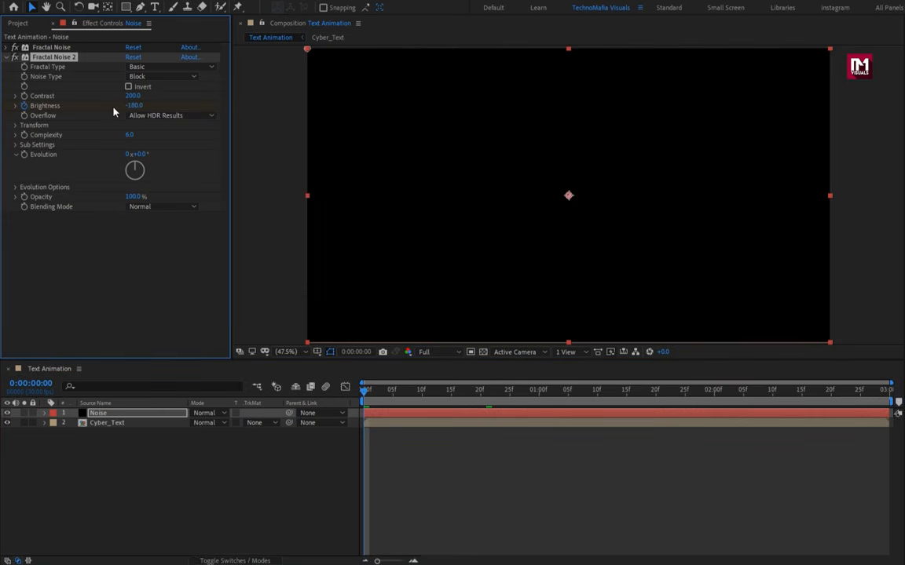
drag(510, 395, 536, 399)
click(139, 105)
text(-100)
key(Return)
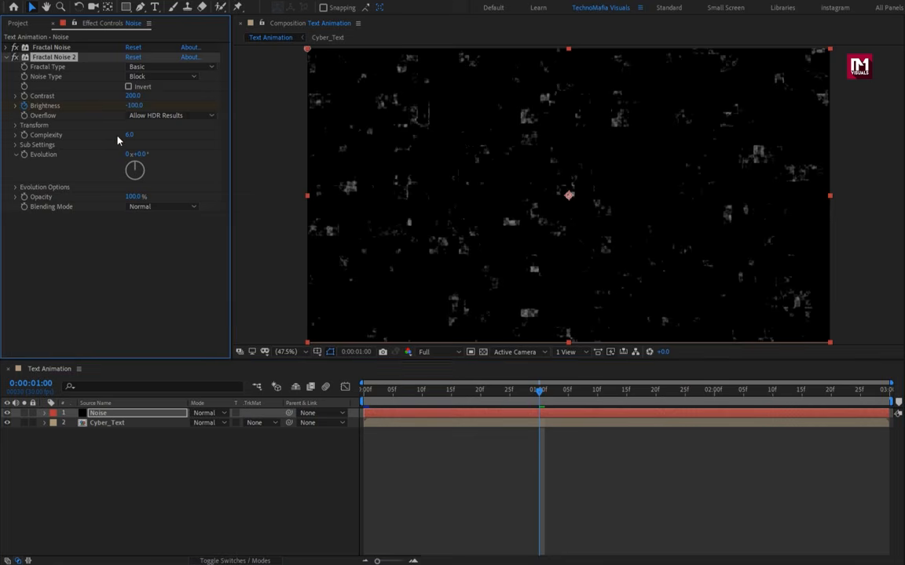
Set the second Fractal Noise's complexity to 2, turn off its uniform scaling, and set its scale height to 15
click(129, 135)
text(2)
key(Return)
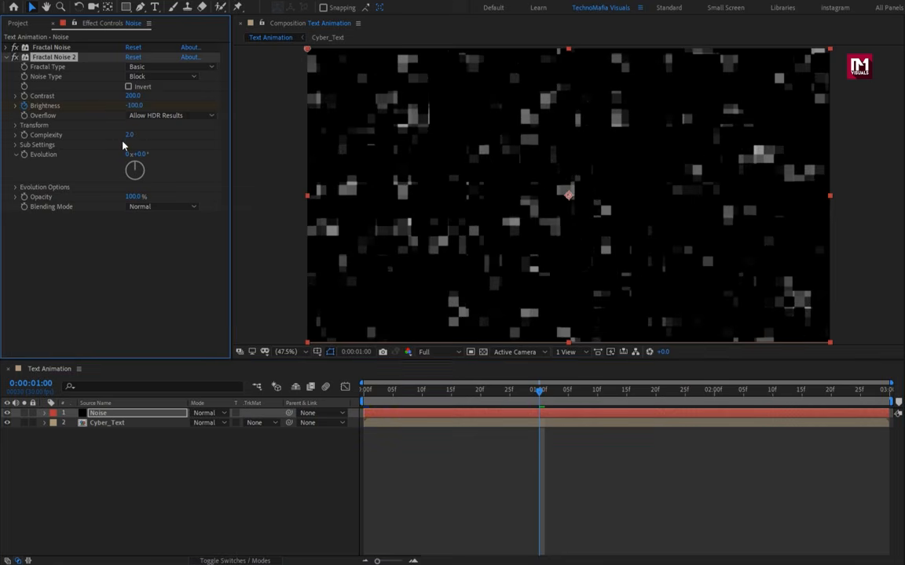
click(15, 125)
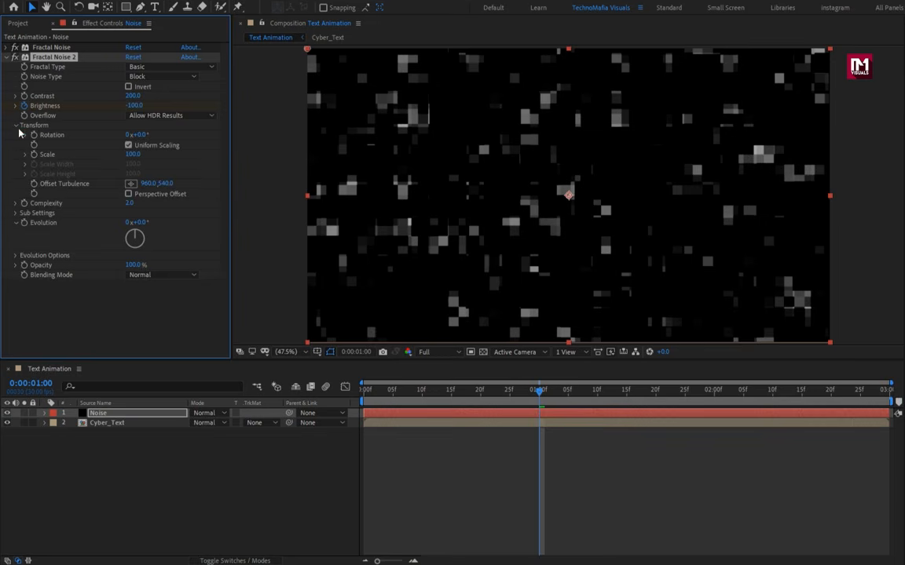
click(128, 146)
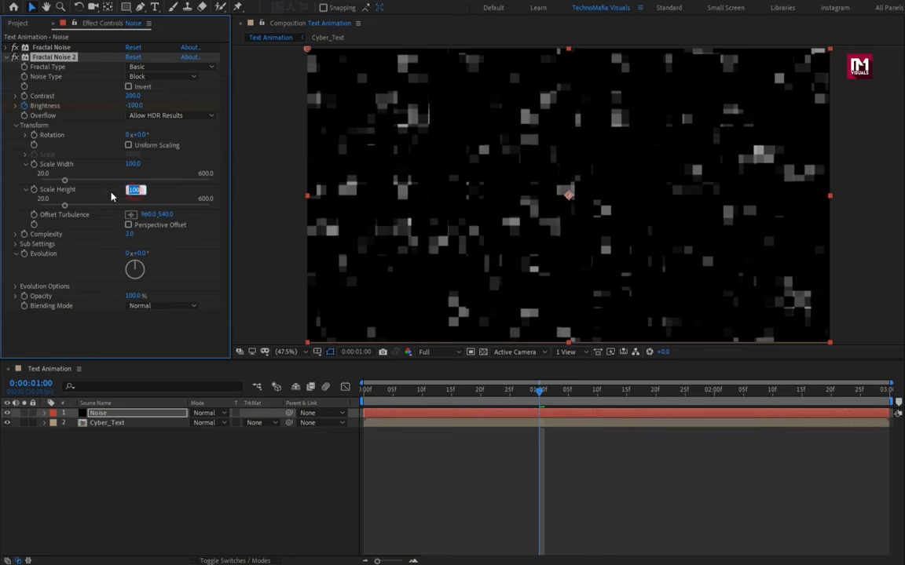
text(15)
key(Return)
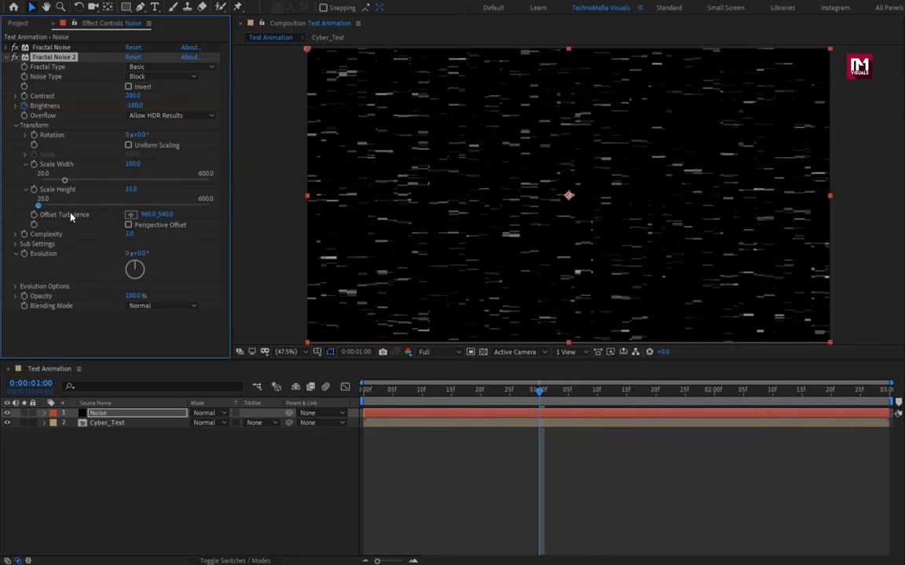
Set the second Fractal Noise's blending mode to Screen and preview the combined noise
click(141, 308)
click(150, 363)
click(141, 305)
click(152, 376)
click(417, 390)
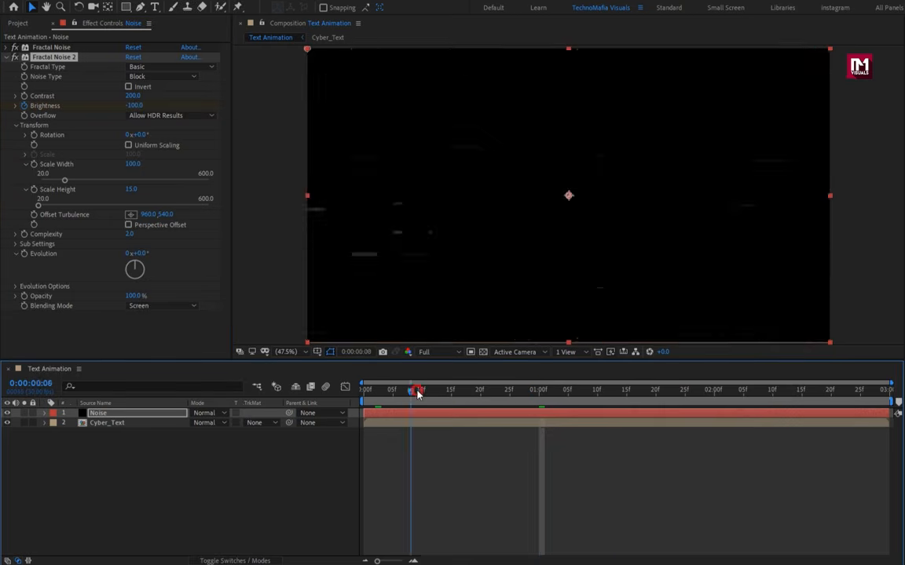
drag(417, 392, 626, 390)
Pre-compose the Noise layer as Noise, moving all attributes into the new composition
right_click(99, 413)
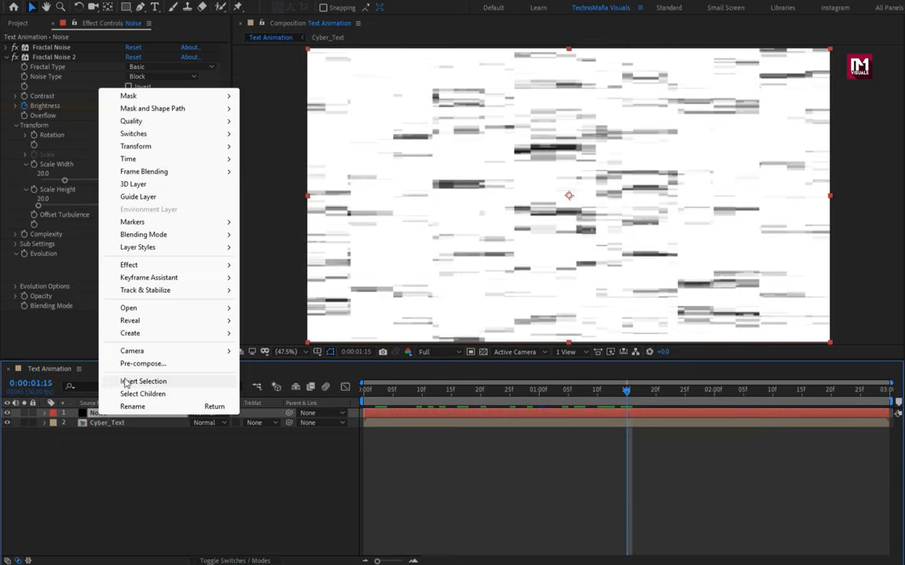
click(128, 366)
text(Noise)
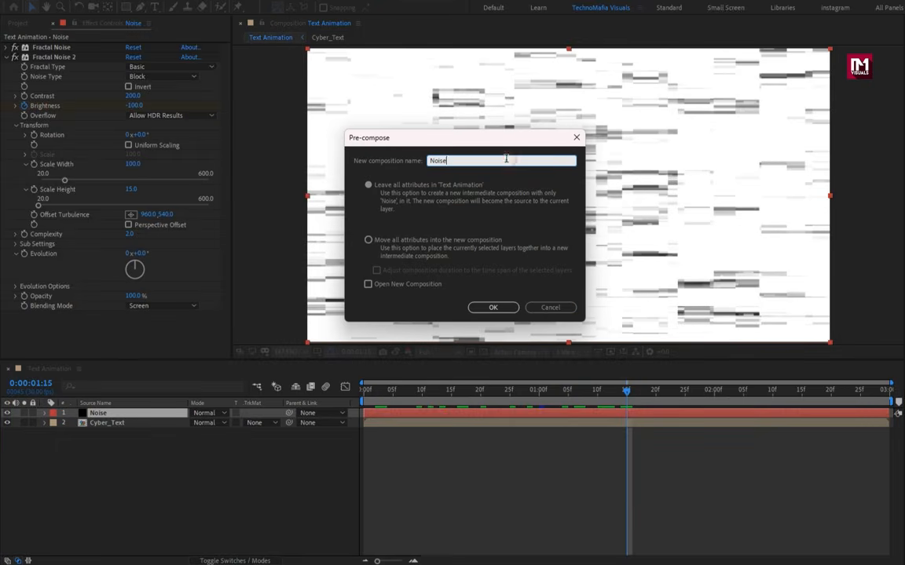
click(391, 240)
click(493, 307)
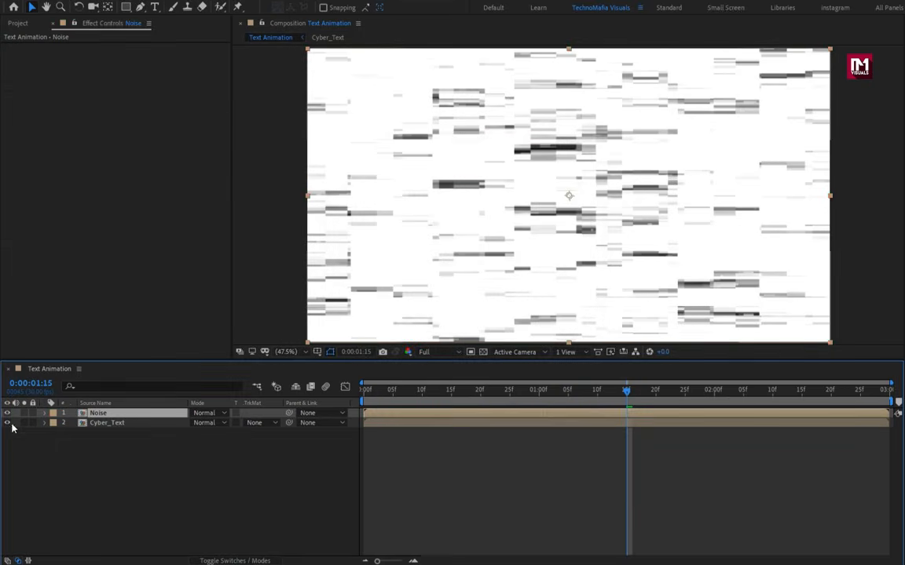
Hide the Noise pre-comp and place it below the Cyber_Text layer
click(7, 413)
click(97, 434)
drag(97, 437, 103, 443)
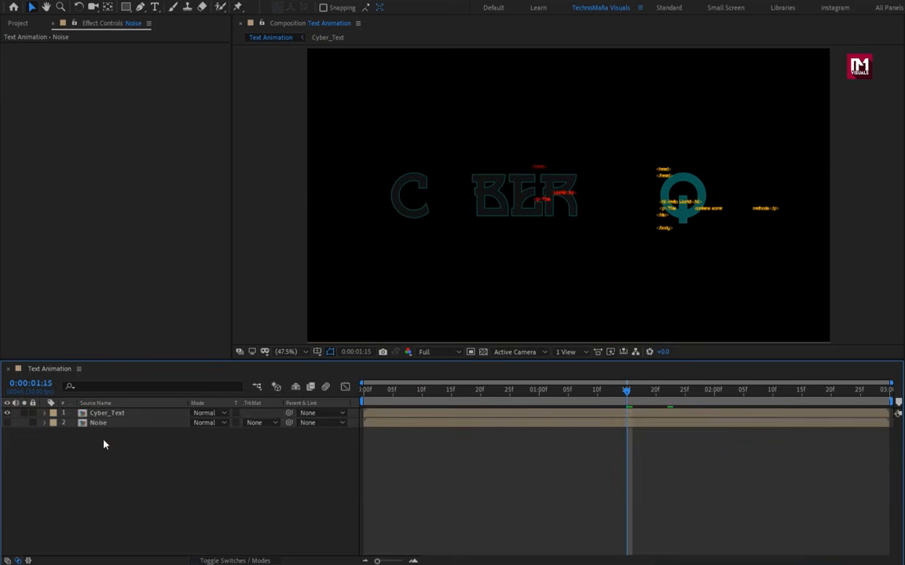
Apply a Glow effect to Cyber_Text with threshold 60%, radius 250 and intensity 0.5
click(106, 413)
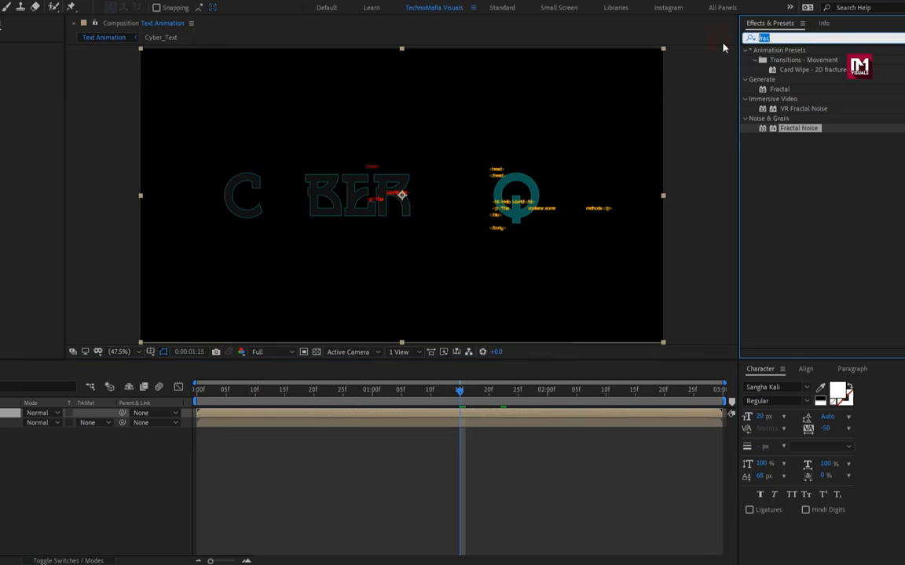
text(glow)
double_click(787, 128)
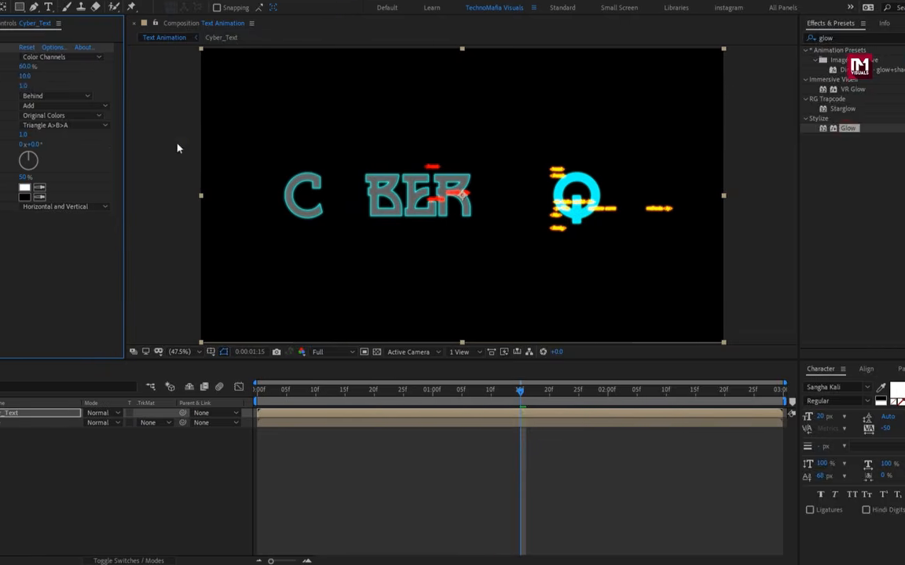
click(136, 67)
text(60)
key(Tab)
text(250)
click(132, 86)
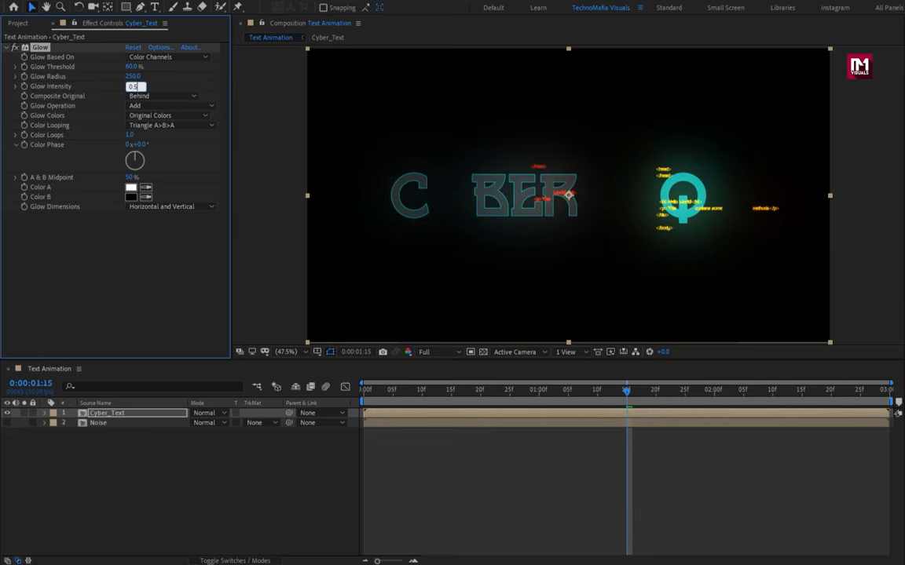
key(Return)
click(7, 49)
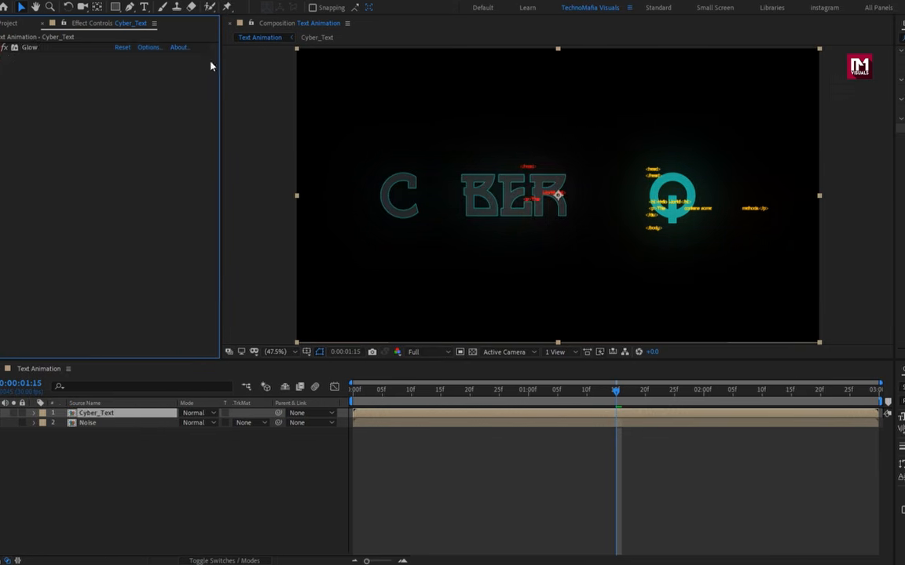
Apply a Displacement Map effect to Cyber_Text and use the Noise layer as its map
drag(780, 37, 717, 43)
text(disp)
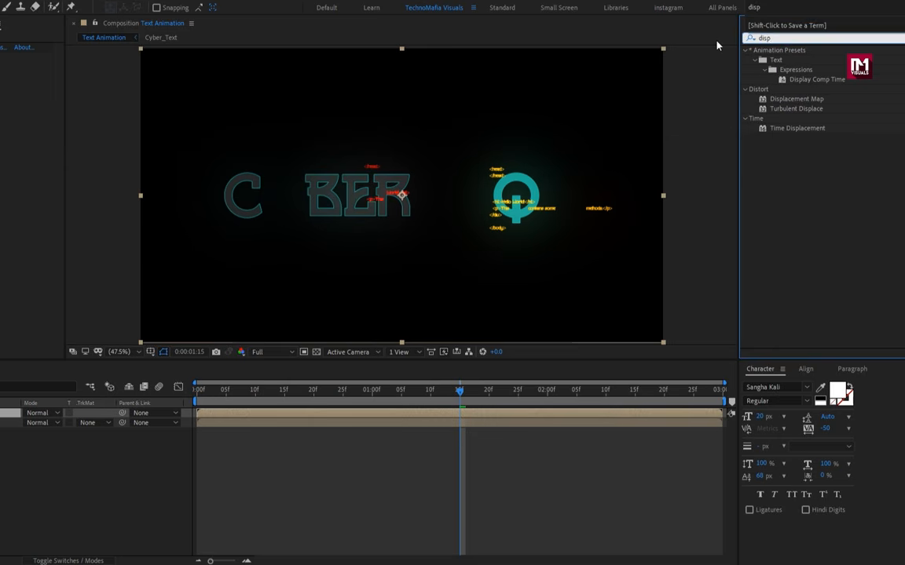
double_click(795, 98)
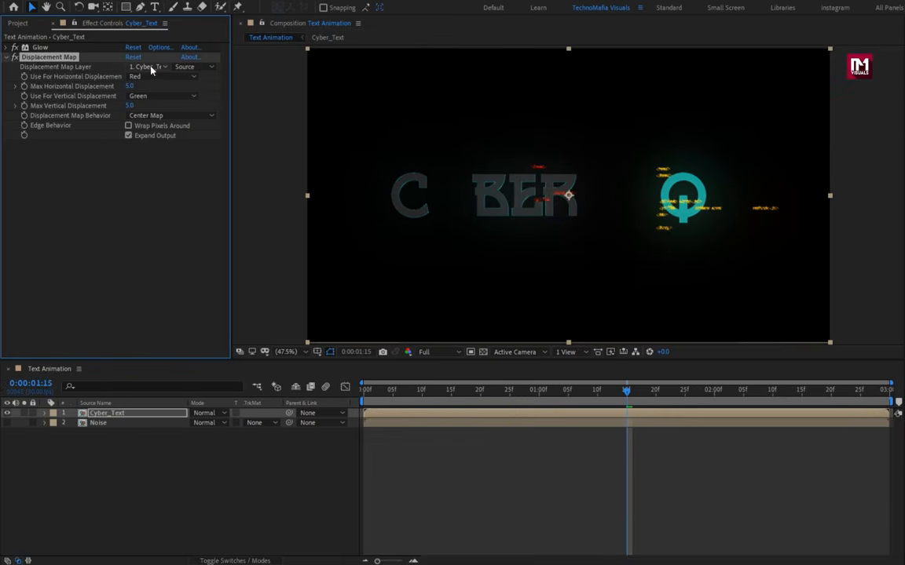
click(62, 67)
click(91, 109)
Keyframe Cyber_Text's max horizontal displacement from 0:00, ending at 0 at 2:00, and set the max vertical displacement to 0
click(364, 396)
click(24, 87)
click(131, 87)
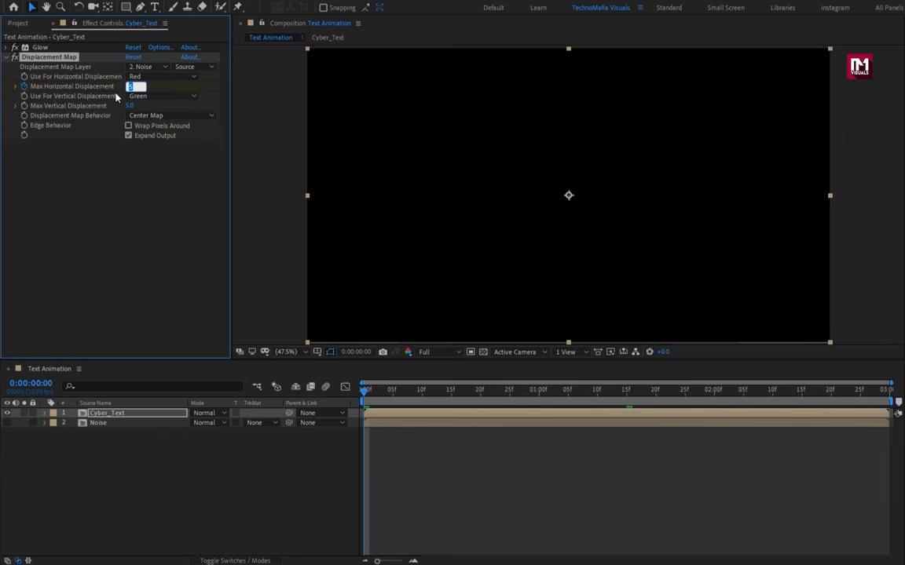
key(Return)
drag(446, 392, 713, 391)
click(131, 86)
text(0)
key(Return)
click(132, 106)
text(0)
key(Return)
Apply Easy Ease to both Max Horizontal Displacement keyframes of Cyber_Text
key(u)
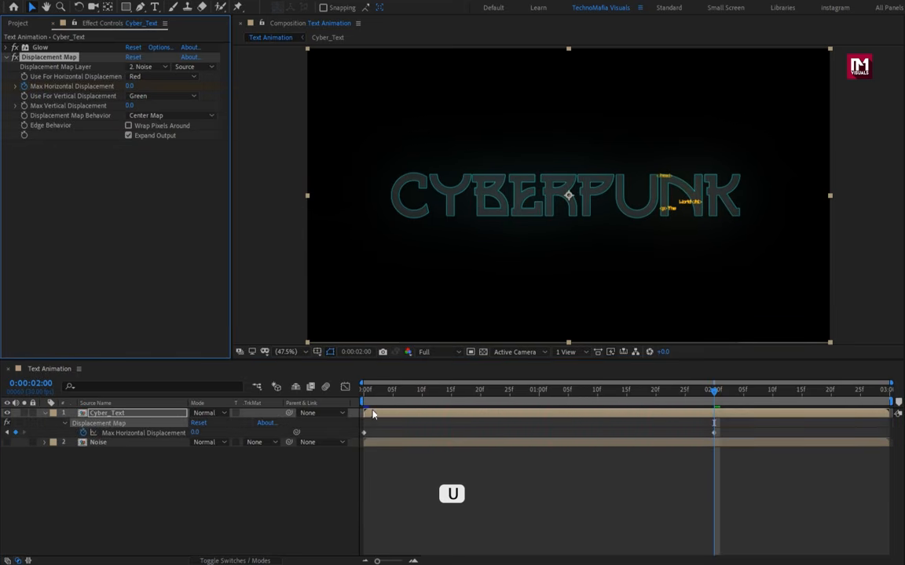
drag(718, 427, 363, 438)
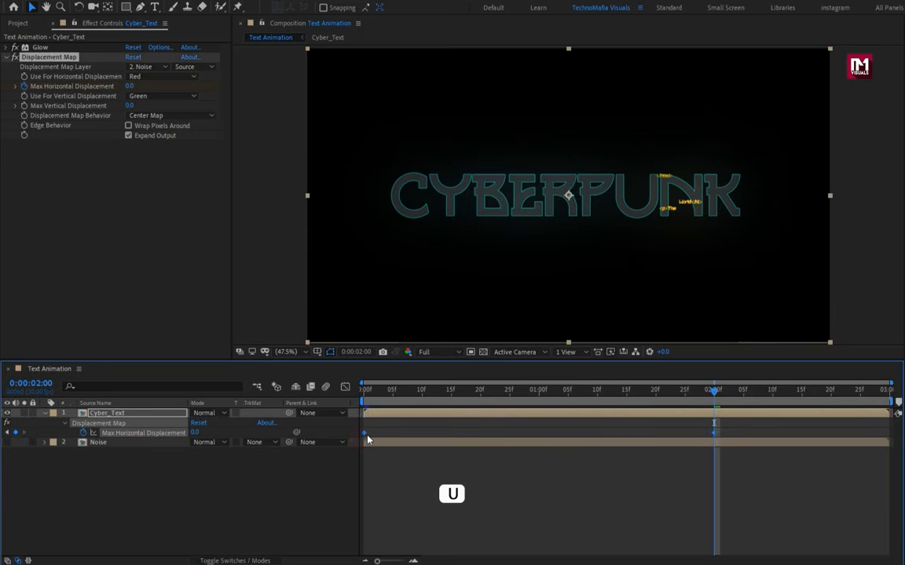
right_click(366, 437)
mouse_move(439, 426)
click(503, 461)
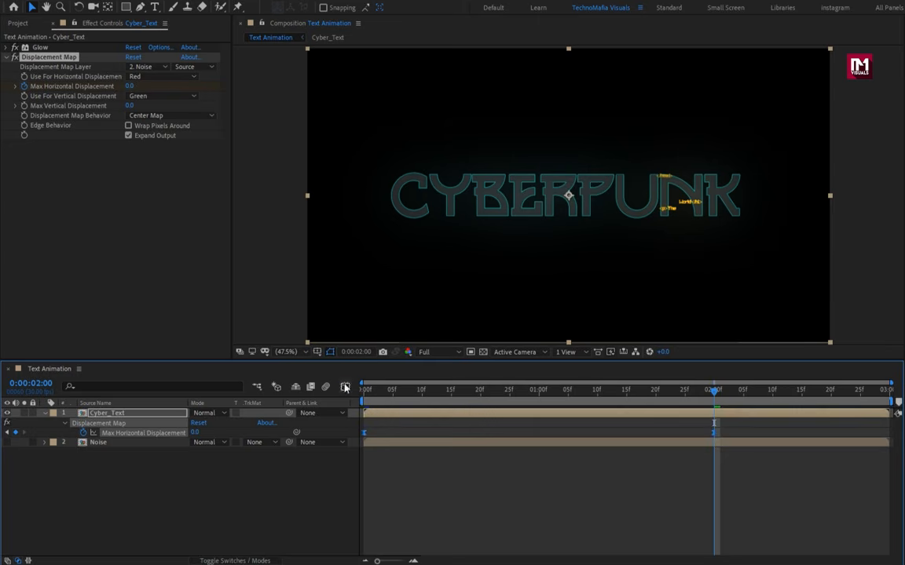
Reshape the displacement's speed graph to peak early, extending the 2:00 keyframe's handle back to 1:00 and shortening the first keyframe's handle
click(345, 388)
drag(727, 436, 539, 422)
drag(423, 420, 603, 399)
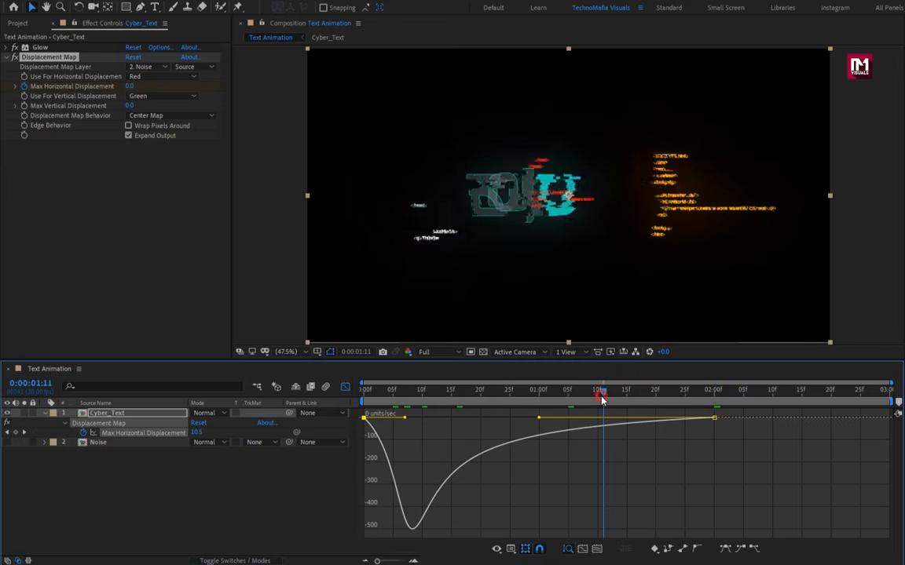
click(345, 387)
Preview the displaced text and shift the Cyber_Text layer to start at 0:15
drag(372, 396, 521, 404)
drag(421, 399, 452, 399)
drag(401, 415, 759, 394)
Duplicate the Cyber_Text layer and remove the Displacement Map effect from the upper copy
key(ctrl+d)
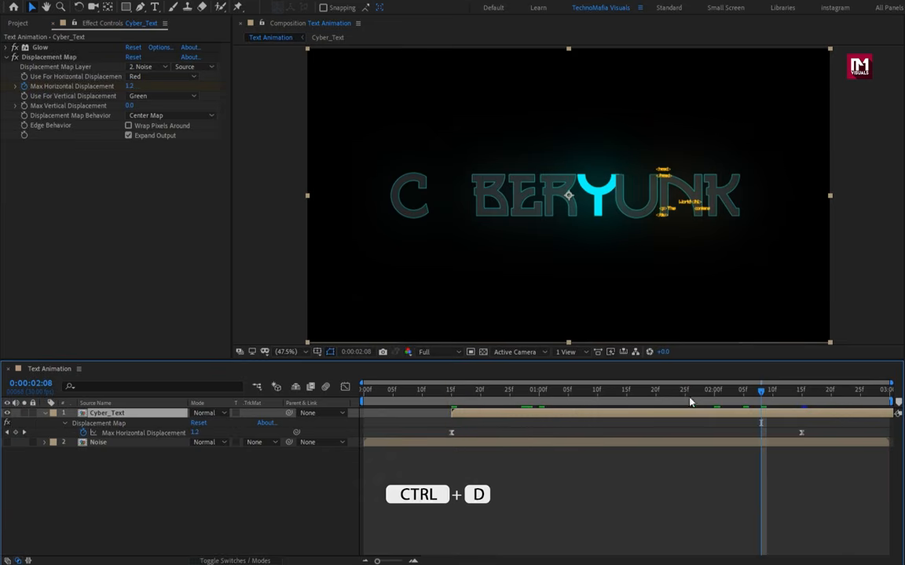
click(45, 414)
key(ctrl+d)
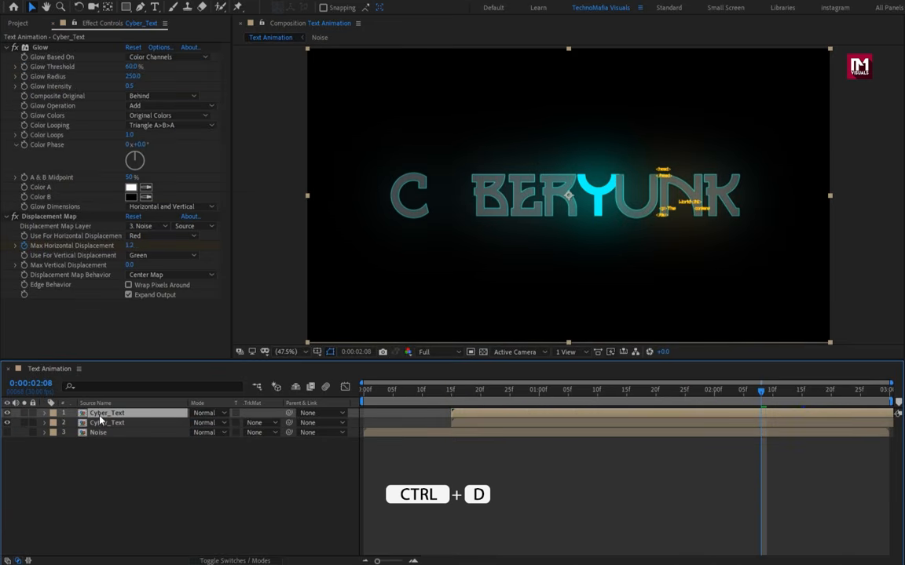
click(51, 216)
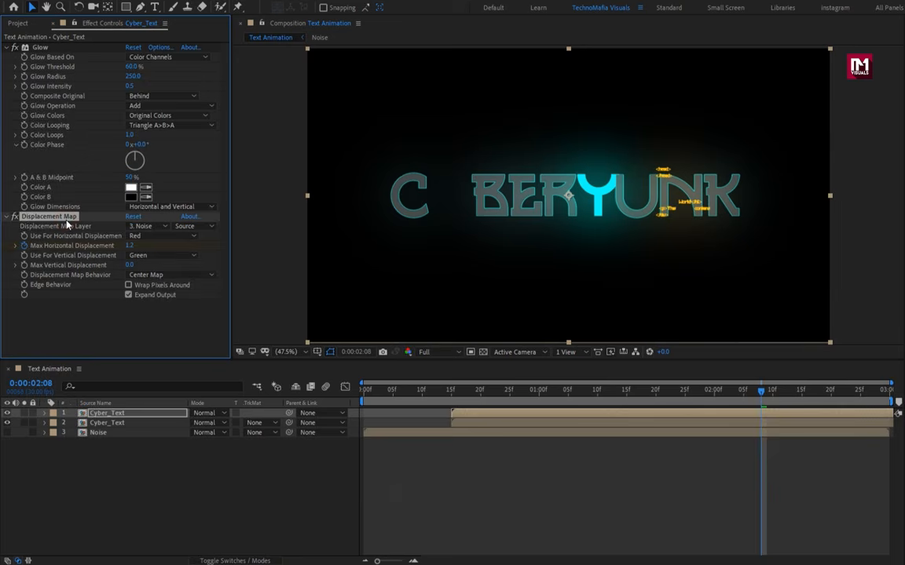
key(Delete)
click(6, 48)
Slide the upper Cyber_Text copy earlier in the timeline so that it starts before 0:00
drag(468, 413, 364, 393)
drag(403, 416, 387, 414)
click(540, 391)
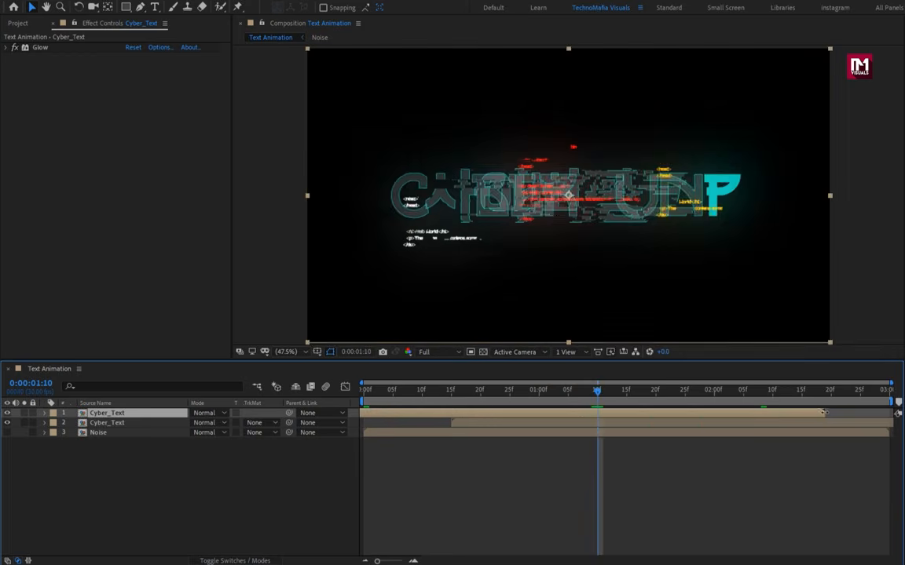
Trim the upper Cyber_Text copy to end at 1:10 and apply the Vegas effect to it
click(393, 392)
drag(394, 399, 381, 396)
click(394, 414)
drag(776, 41, 705, 46)
text(veg)
double_click(775, 61)
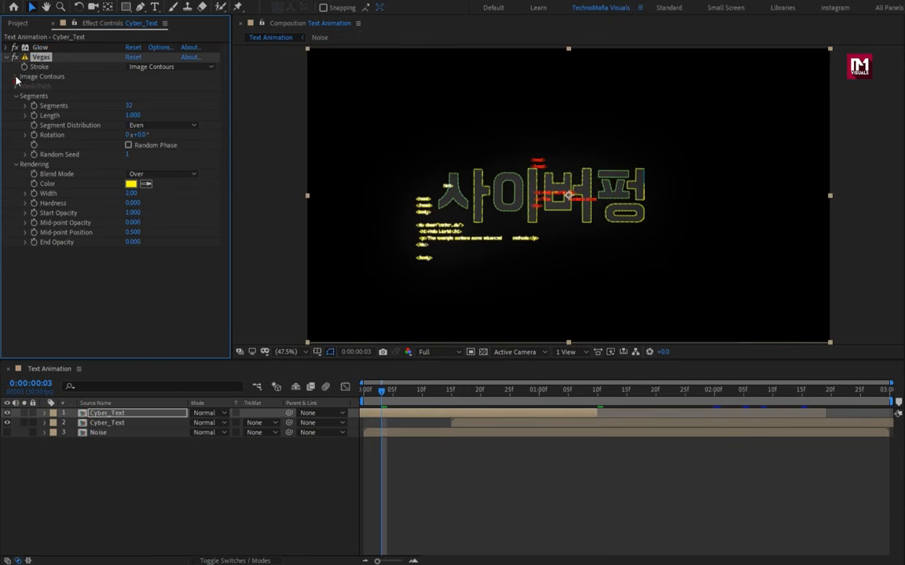
Set the Vegas image contours to the Alpha channel, with Threshold 70, Pre-Blur 1.70 and Tolerance 0
click(16, 77)
click(161, 115)
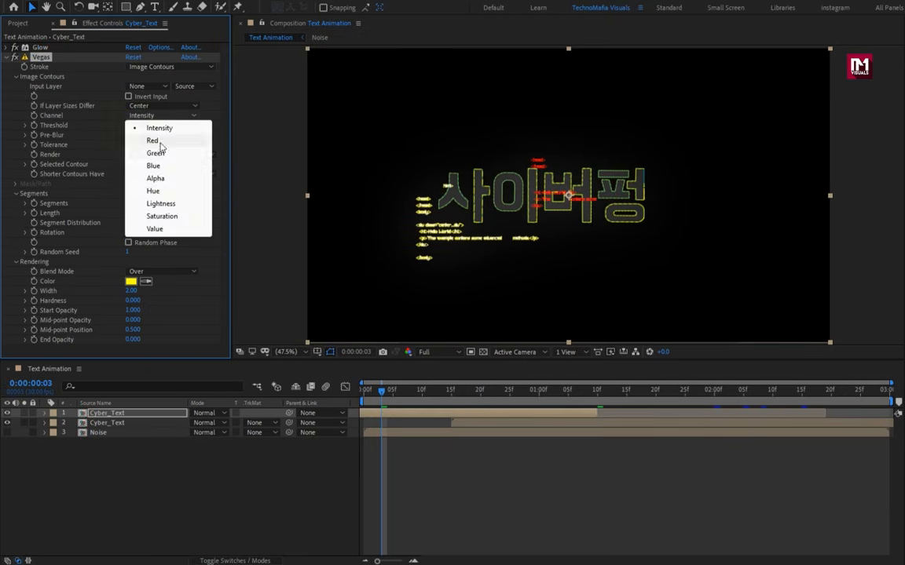
click(175, 182)
click(134, 126)
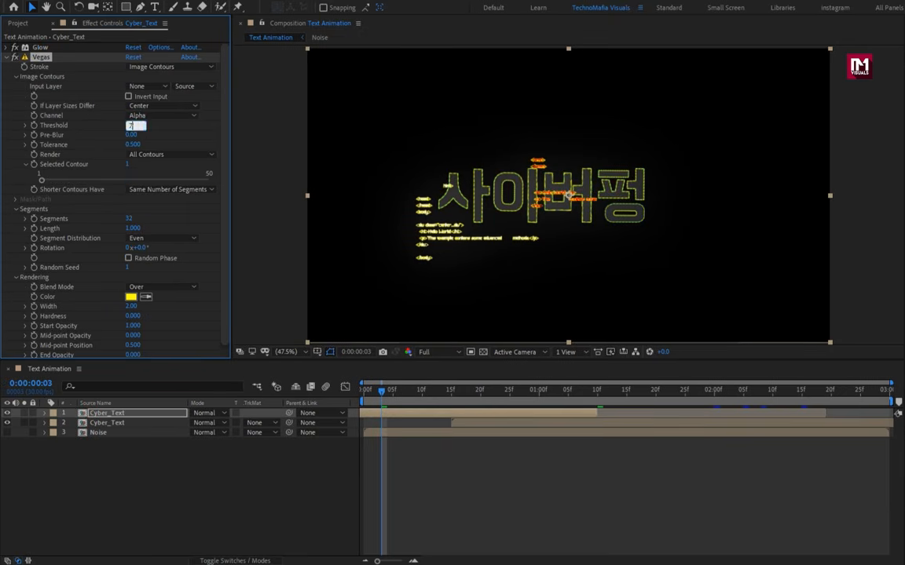
text(70)
click(129, 136)
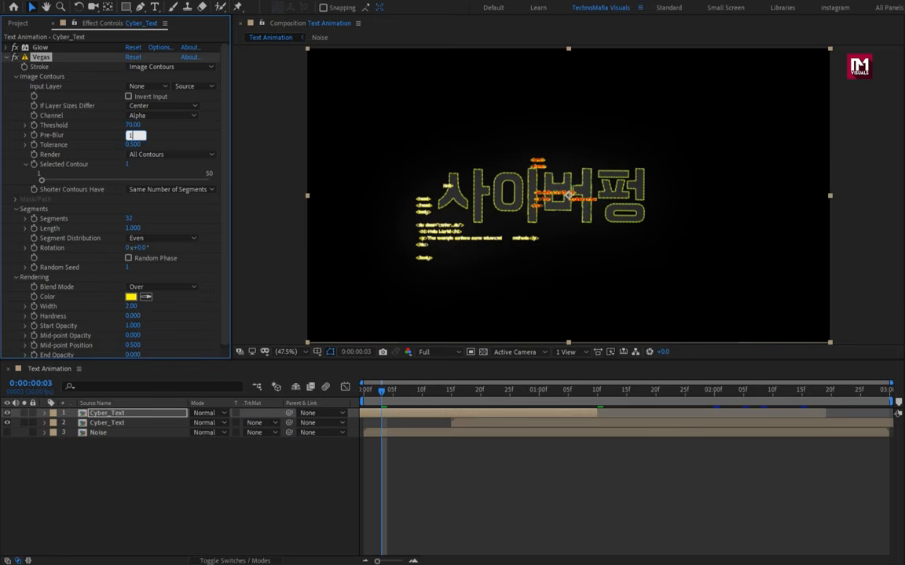
key(Return)
text(0)
key(Return)
Set Vegas Segments to 1 and keyframe Length at 1 on 1:00 and 0 on 0:00
click(128, 219)
text(1)
key(Return)
drag(378, 397, 534, 394)
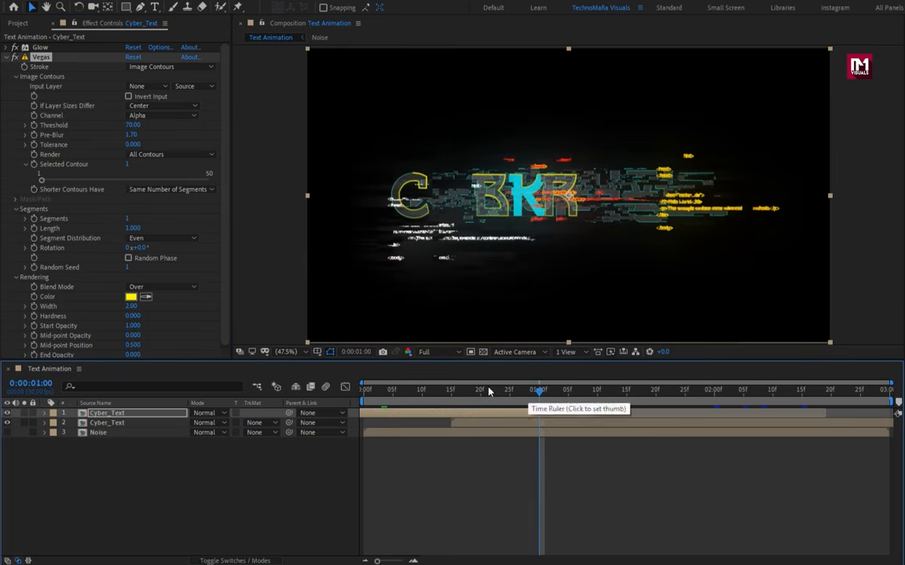
click(33, 230)
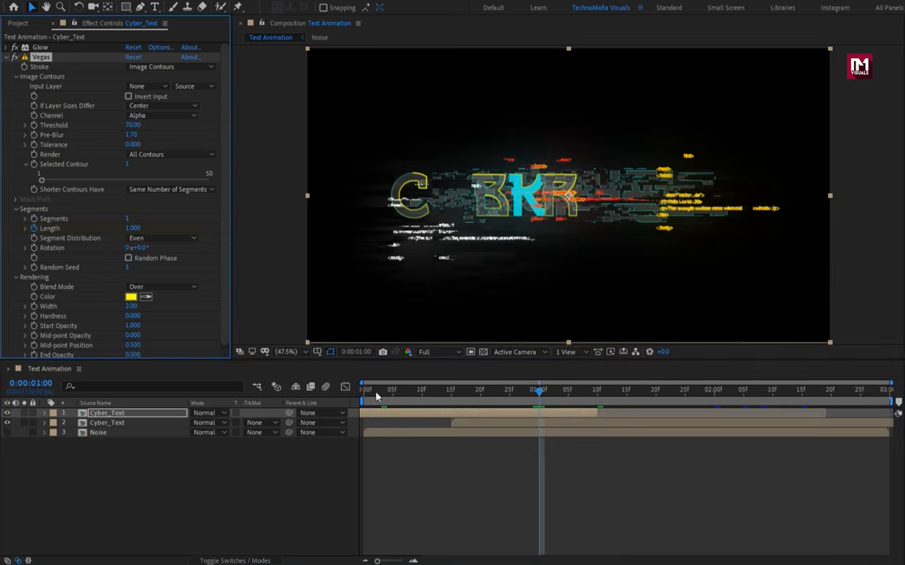
click(364, 390)
click(132, 229)
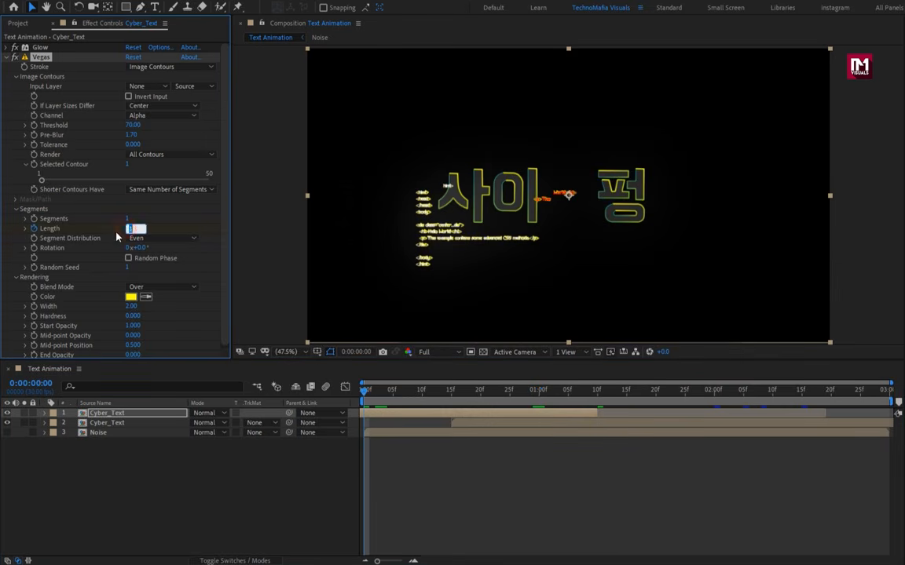
text(0)
key(Return)
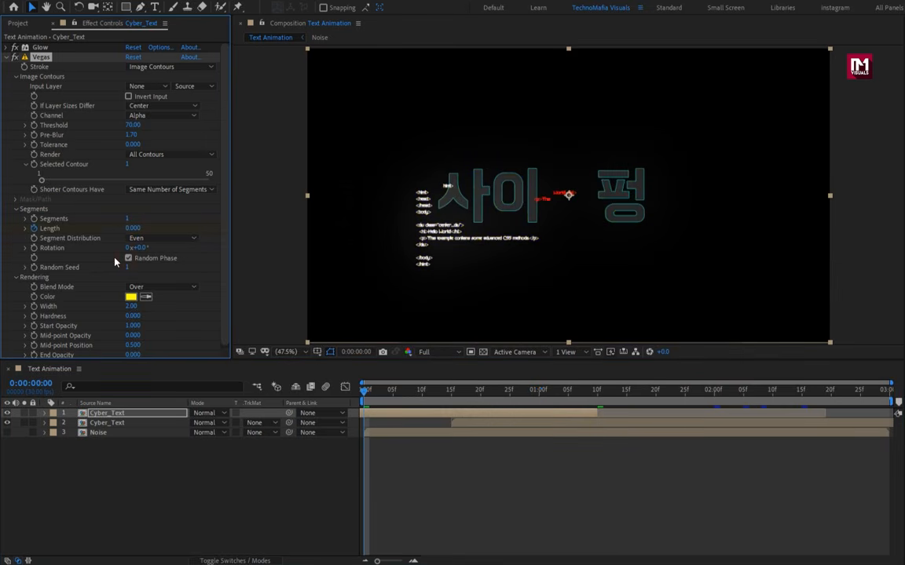
Enable Random Phase with Random Seed 10, and drive the Vegas Rotation with the expression time*2000
click(128, 268)
alt+click(33, 248)
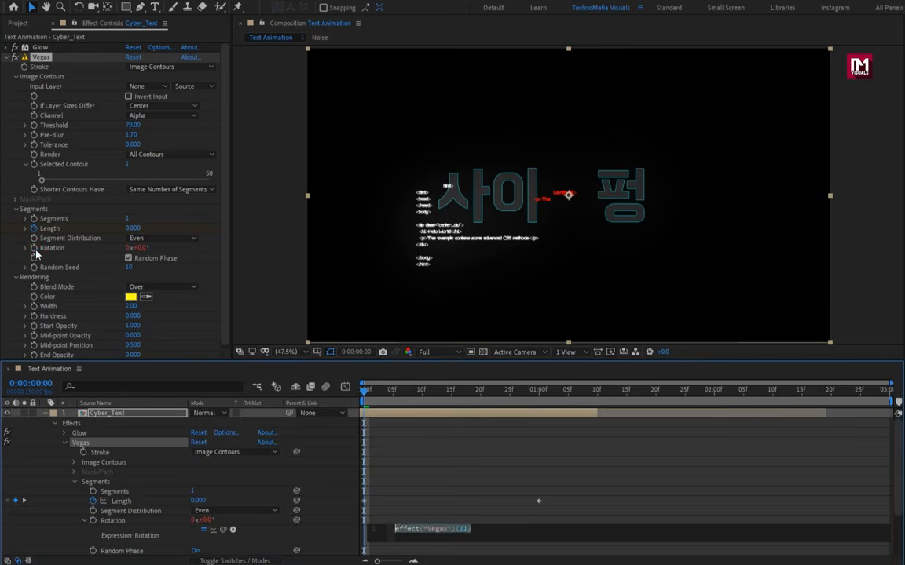
text(time*2000)
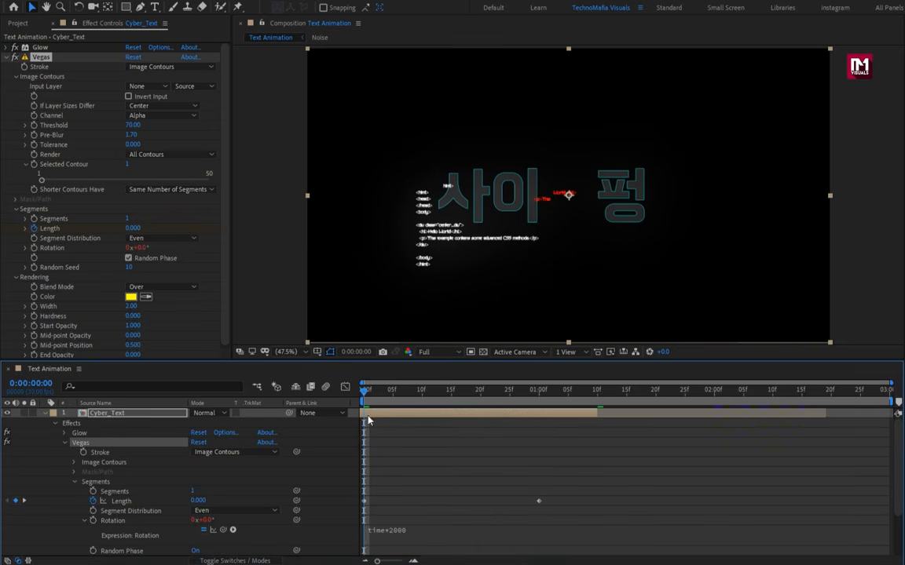
drag(366, 390, 475, 406)
Set the Vegas blend mode to Transparent and its stroke color to turquoise 00FFD8
click(156, 287)
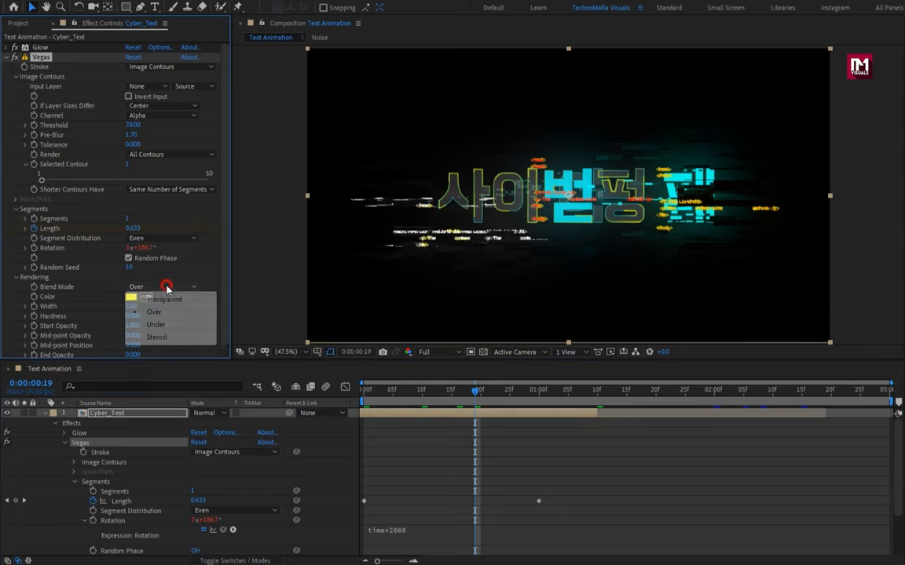
click(157, 285)
click(131, 297)
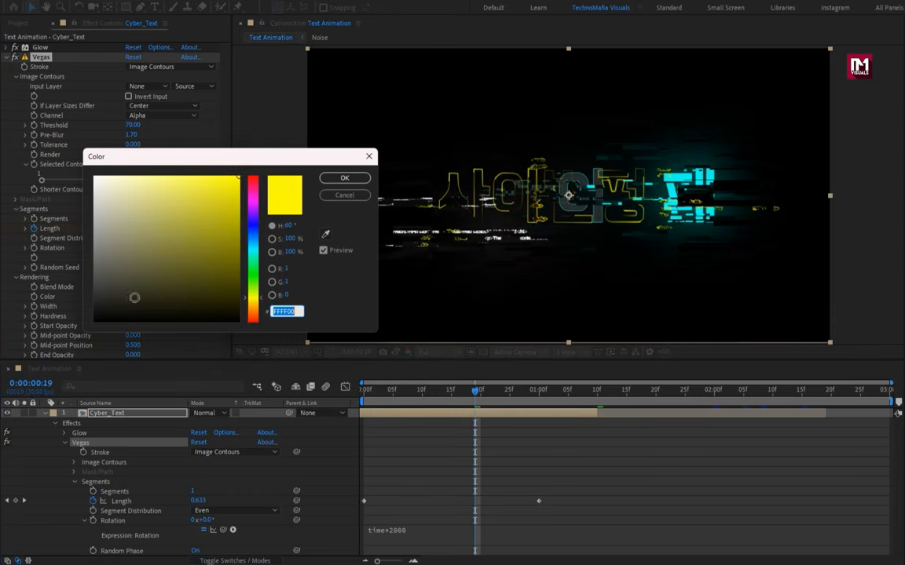
drag(241, 281, 251, 256)
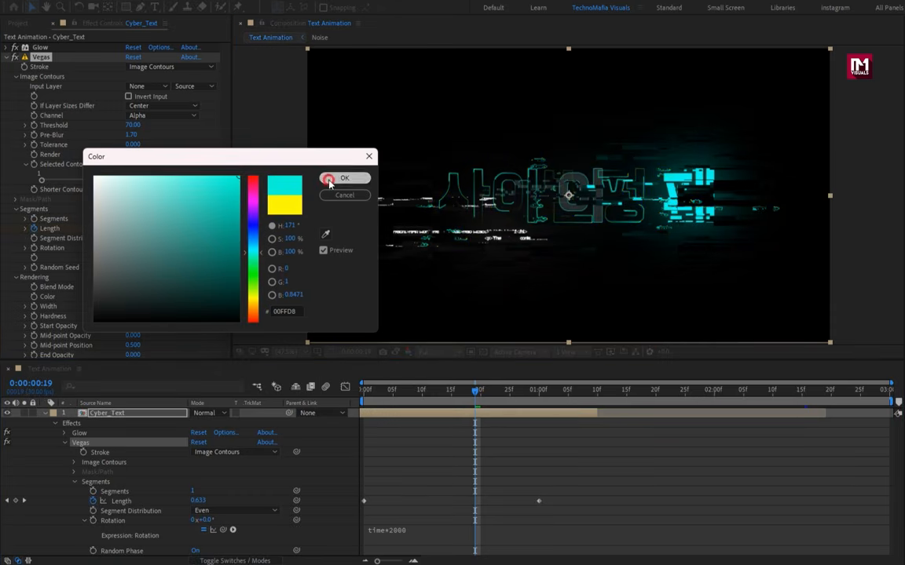
click(333, 178)
Set the Vegas stroke Width to 0.5 and Mid-point Opacity to 1
click(132, 307)
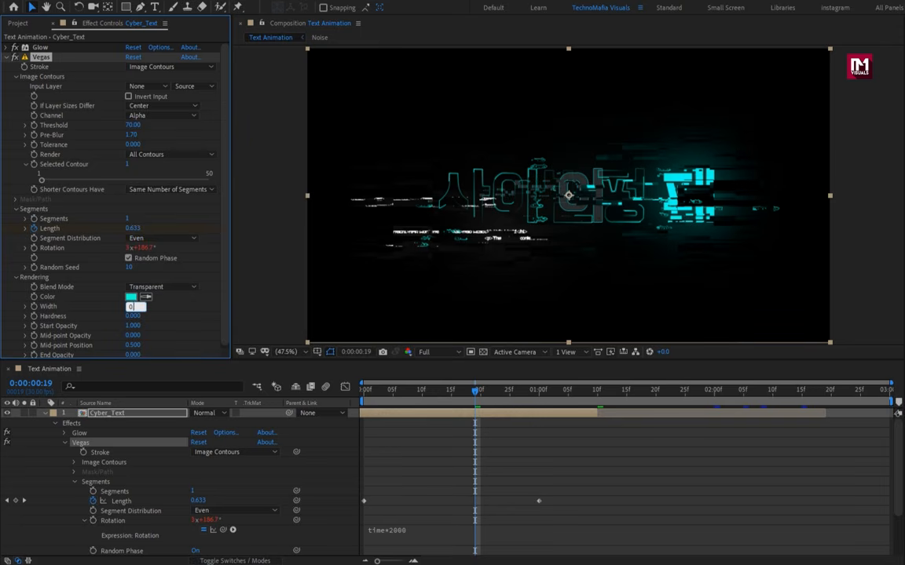
text(0.5)
key(Return)
click(132, 335)
key(Return)
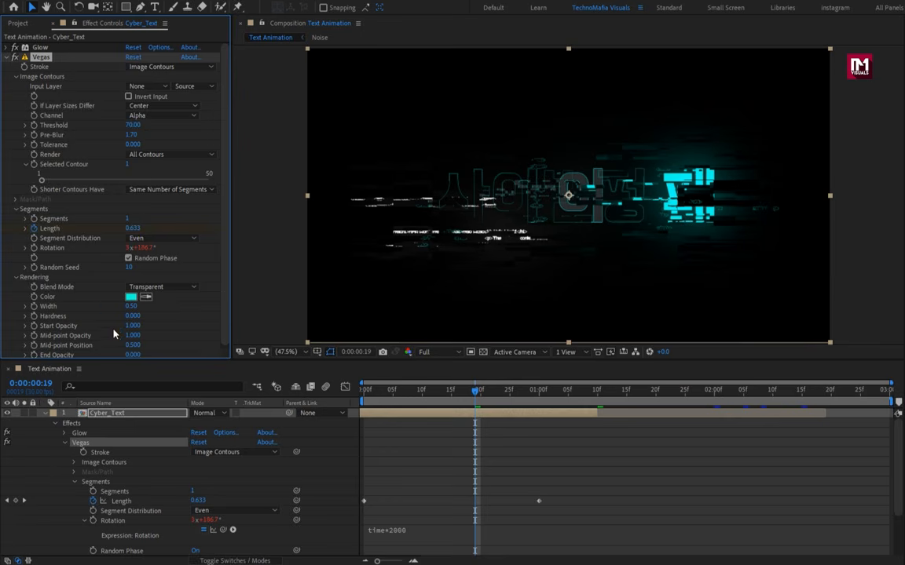
click(9, 61)
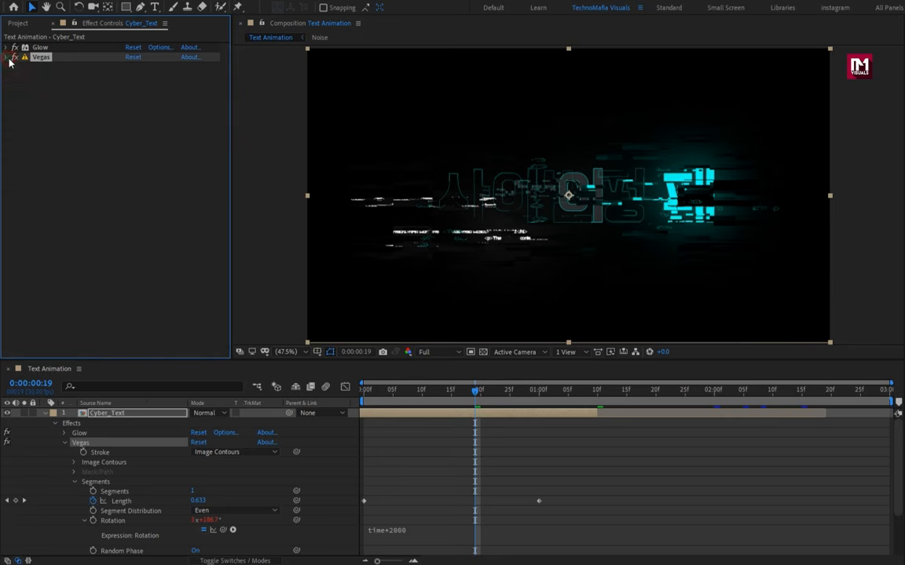
Duplicate the Cyber_Text layer with the Vegas outline and collapse the copy's effect settings
click(45, 414)
click(98, 416)
drag(367, 392, 509, 392)
key(ctrl+d)
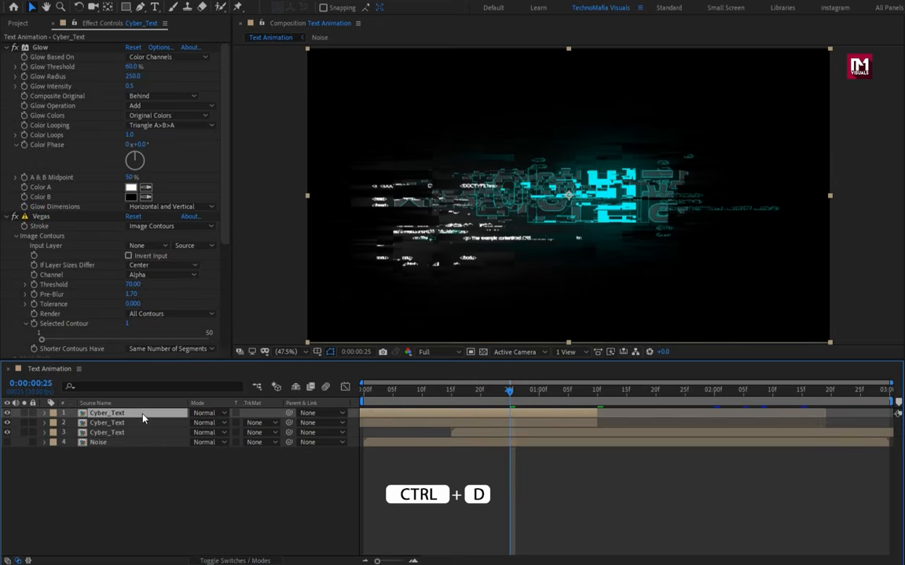
click(6, 47)
click(6, 58)
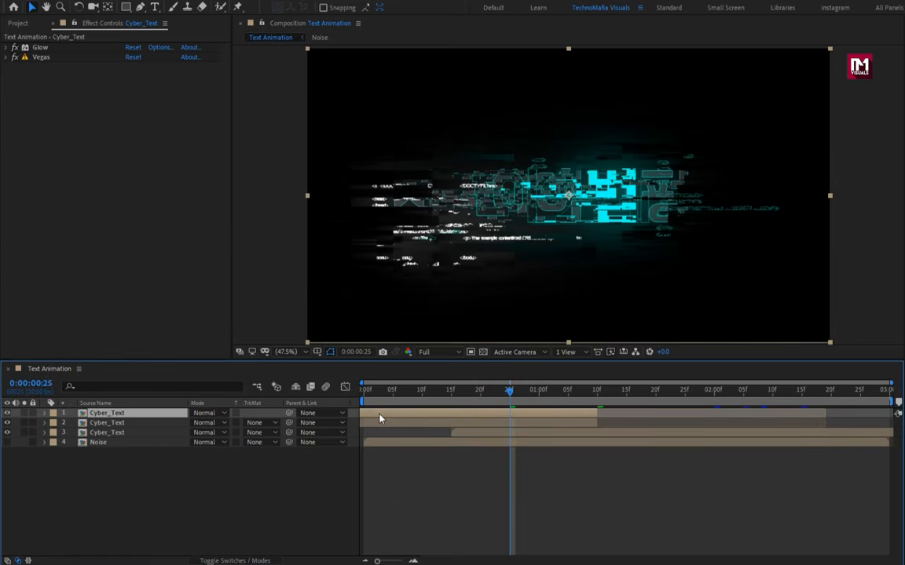
Slide the new Vegas copy about 7 frames later and trim its start to 0:09
click(404, 391)
drag(417, 414, 458, 413)
click(416, 392)
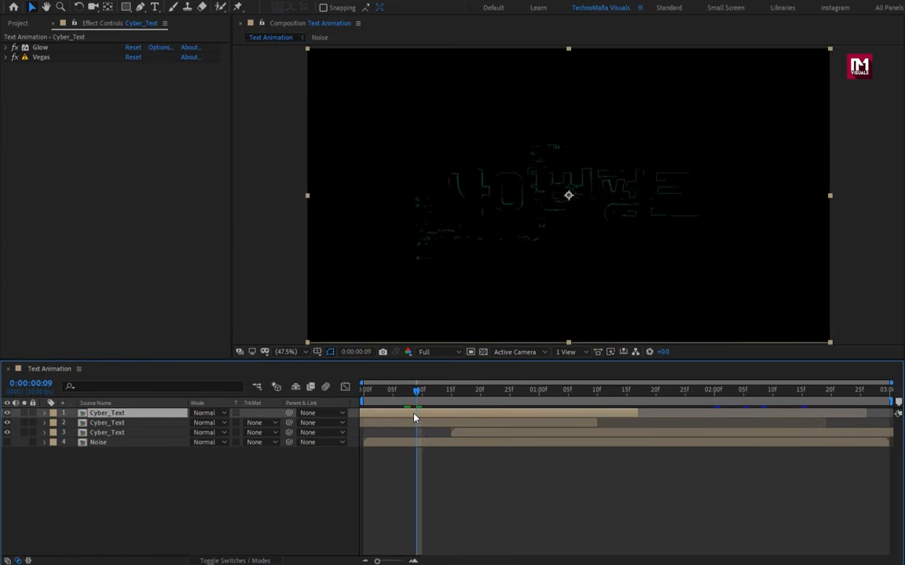
key(alt+[)
click(504, 392)
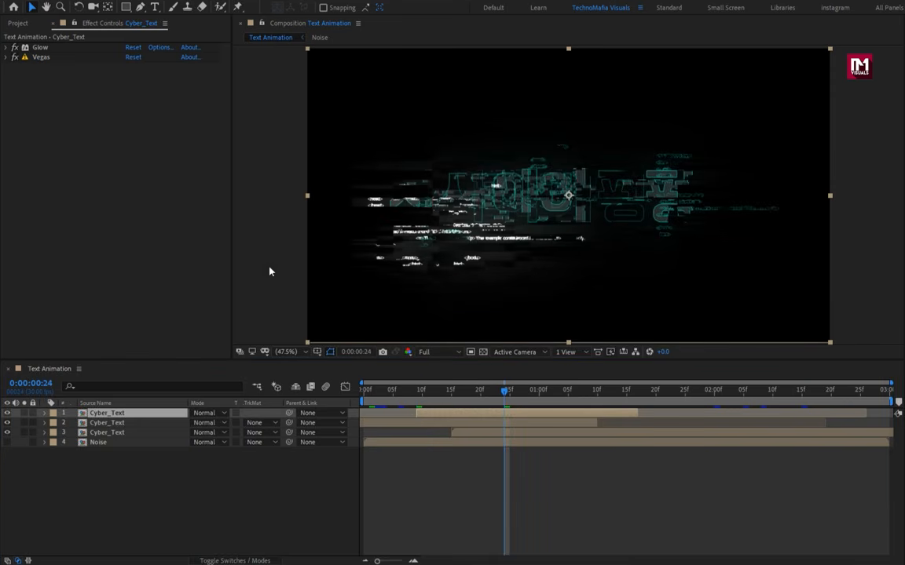
Copy the Displacement Map effect from the original Cyber_Text layer to the top Vegas copy at 0:00, and preview it
click(128, 434)
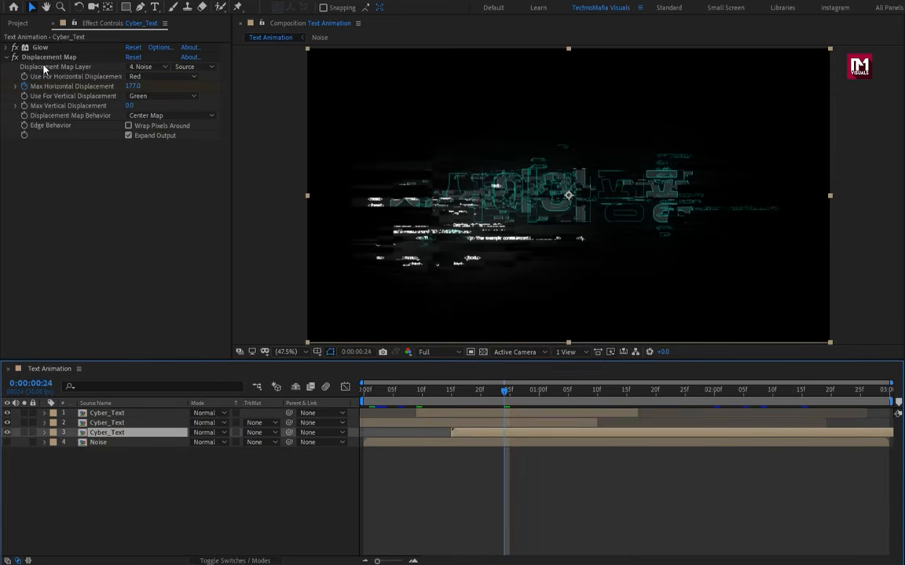
click(43, 58)
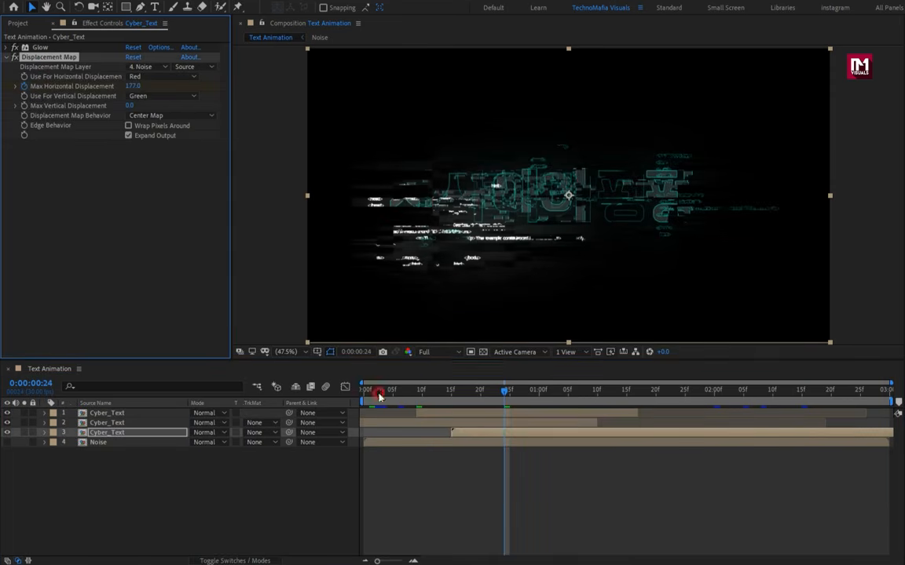
click(379, 392)
click(424, 413)
key(ctrl+v)
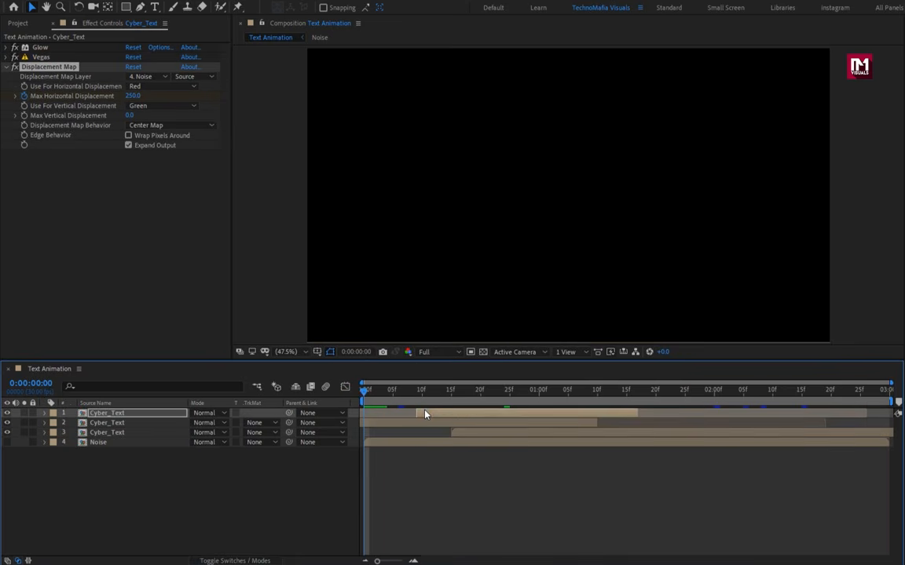
drag(431, 392, 463, 397)
click(492, 396)
Duplicate the top Cyber_Text layer and remove the Displacement Map effect from the new copy
key(ctrl+d)
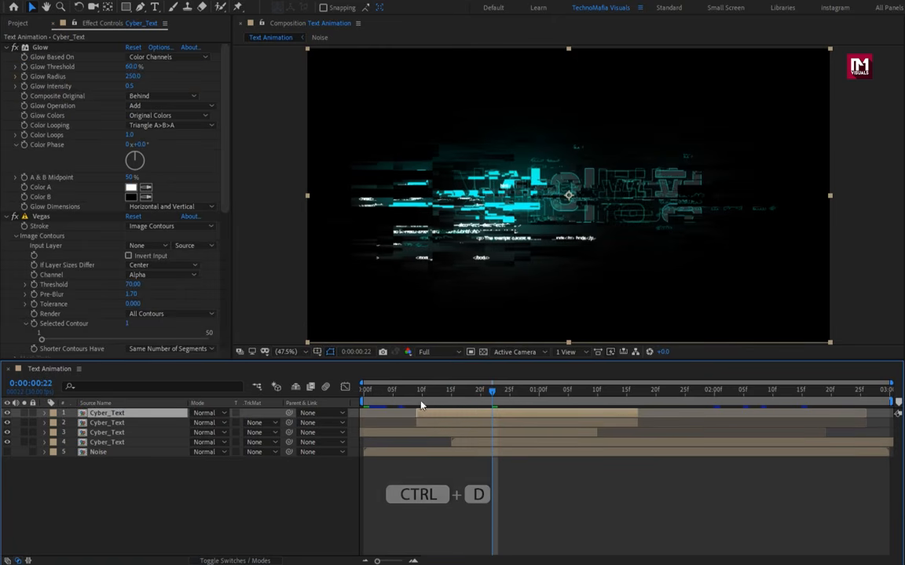
click(6, 48)
click(6, 57)
click(43, 68)
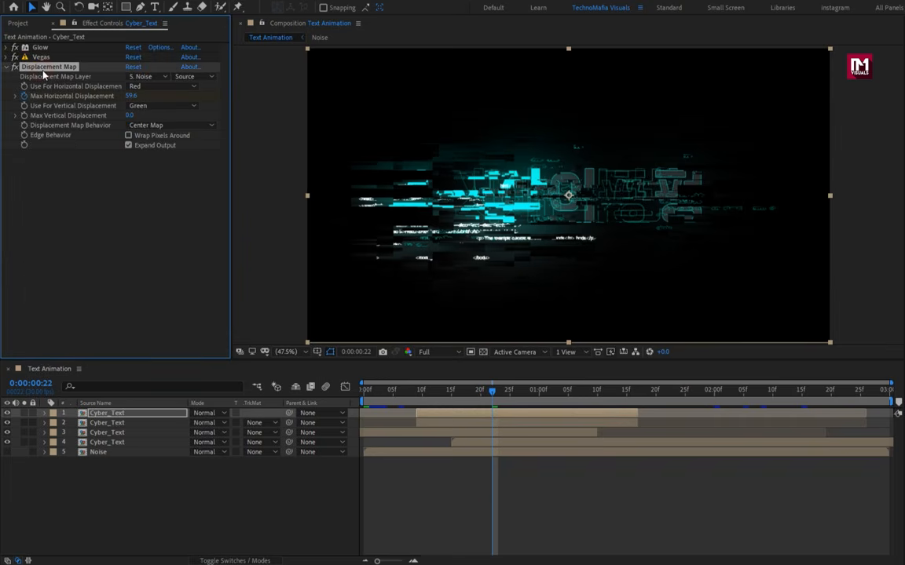
key(Delete)
Slide the top Cyber_Text copy later and trim it to run from about 0:25 to 1:12
drag(508, 414, 572, 416)
key(space)
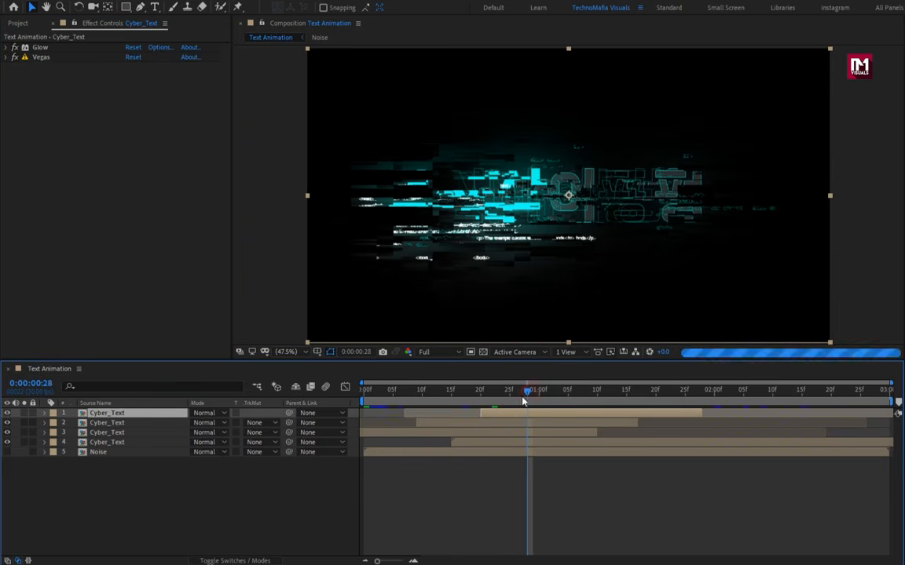
click(512, 409)
drag(699, 414, 608, 415)
click(557, 393)
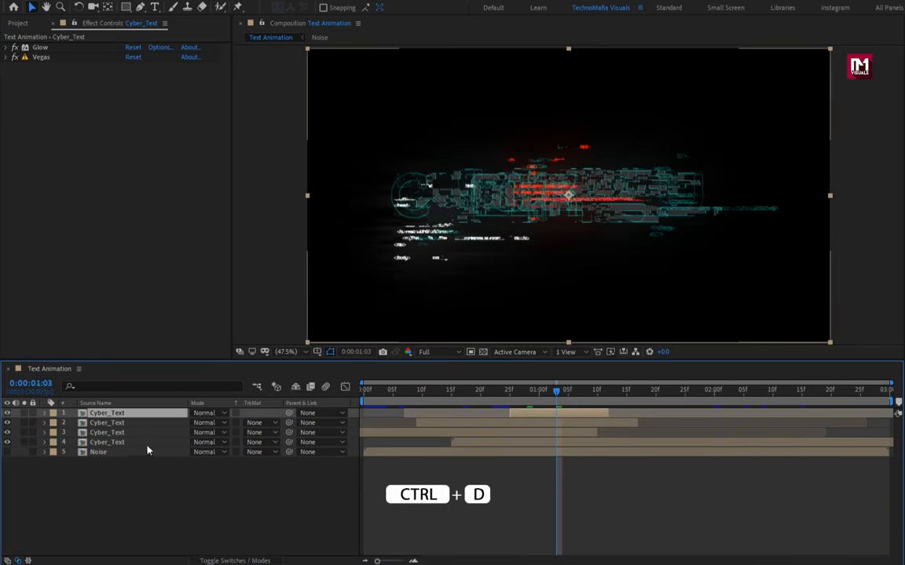
Duplicate the original displaced Cyber_Text layer, move the copy to the top, shift it earlier and trim it to about 0:13–1:04
click(124, 442)
key(ctrl+d)
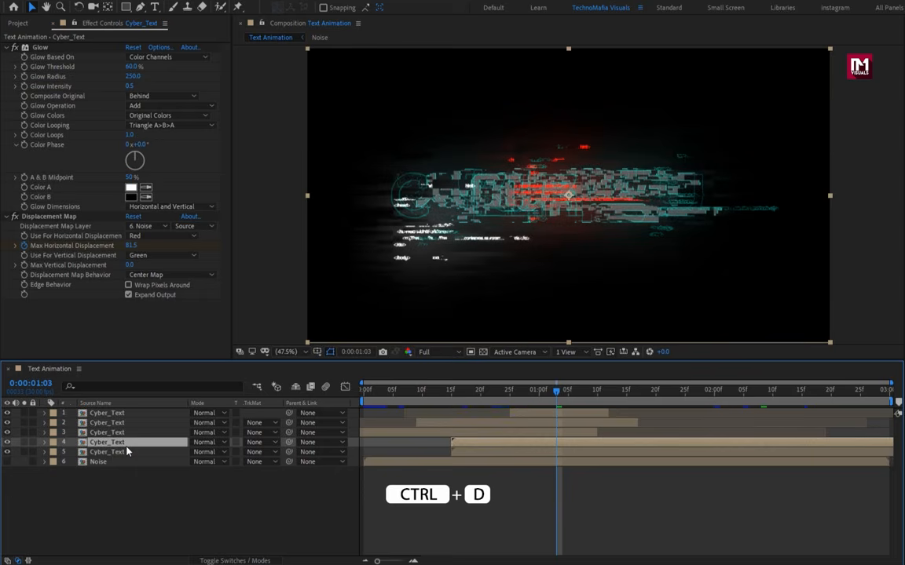
drag(126, 451, 135, 419)
mouse_move(462, 420)
mouse_down()
mouse_move(424, 414)
mouse_move(501, 414)
mouse_move(455, 418)
mouse_up()
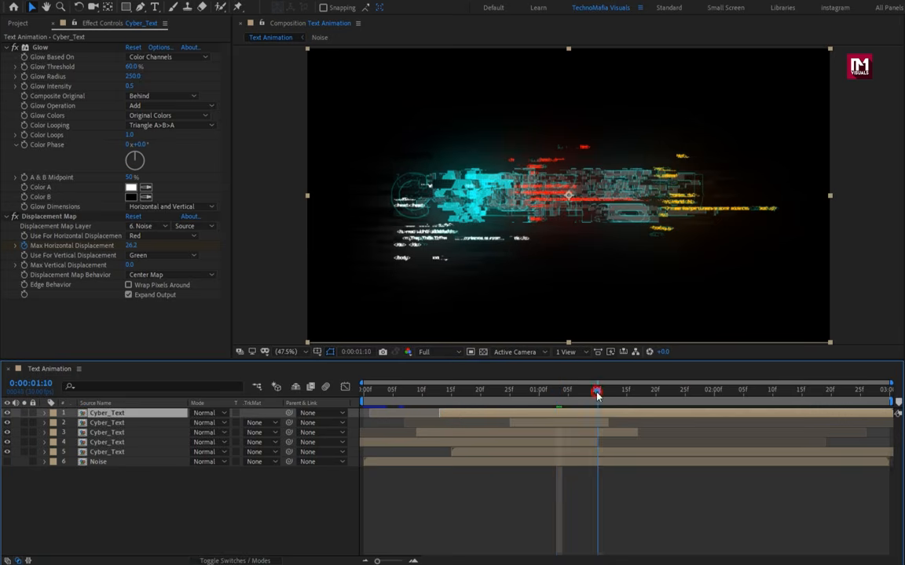
drag(590, 403, 485, 403)
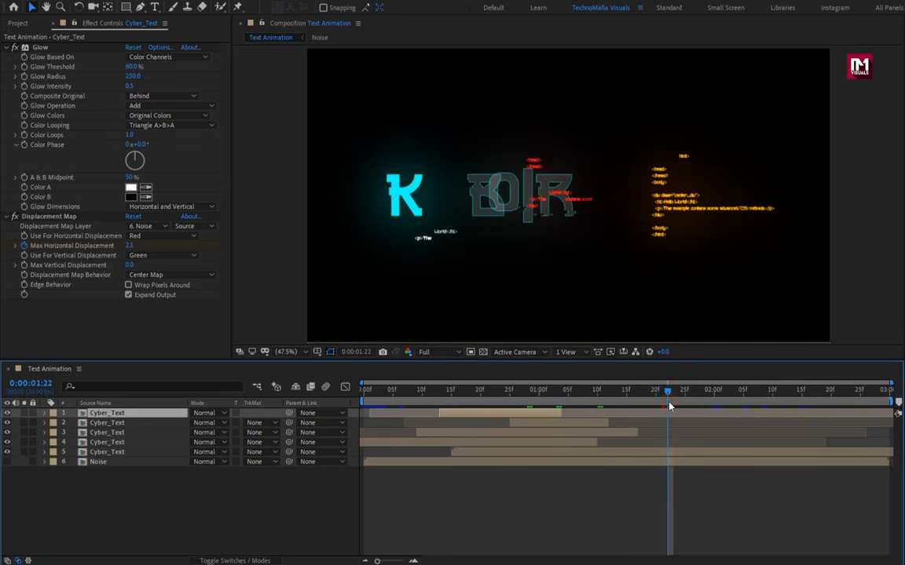
Set the blending mode of the four upper Cyber_Text layers to Add and preview the animation from 0:00
click(203, 413)
click(240, 180)
click(203, 422)
click(239, 181)
click(205, 432)
click(238, 181)
click(204, 443)
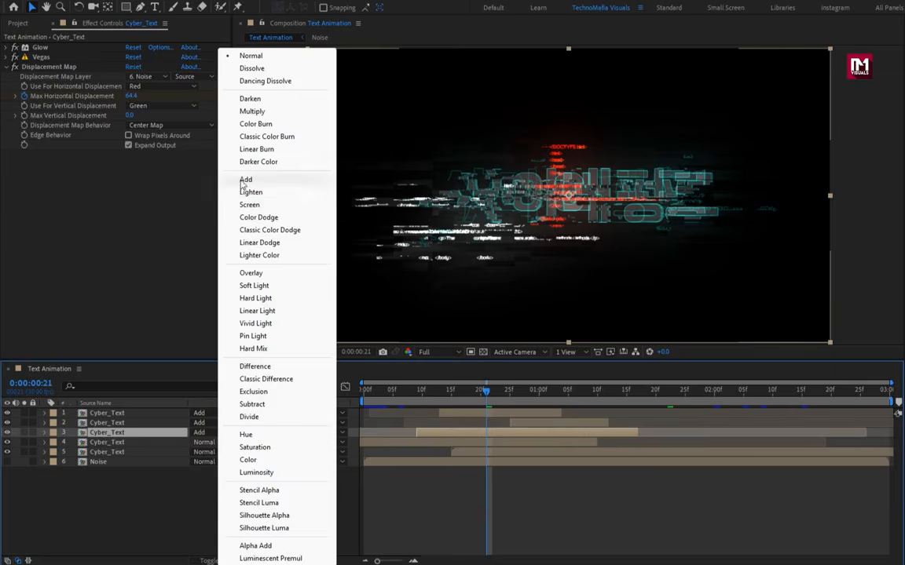
click(240, 180)
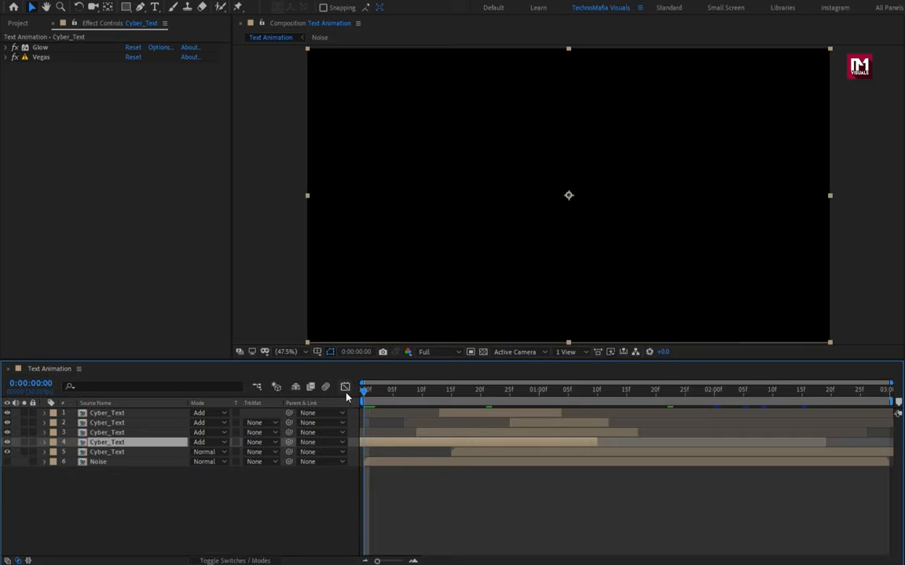
key(space)
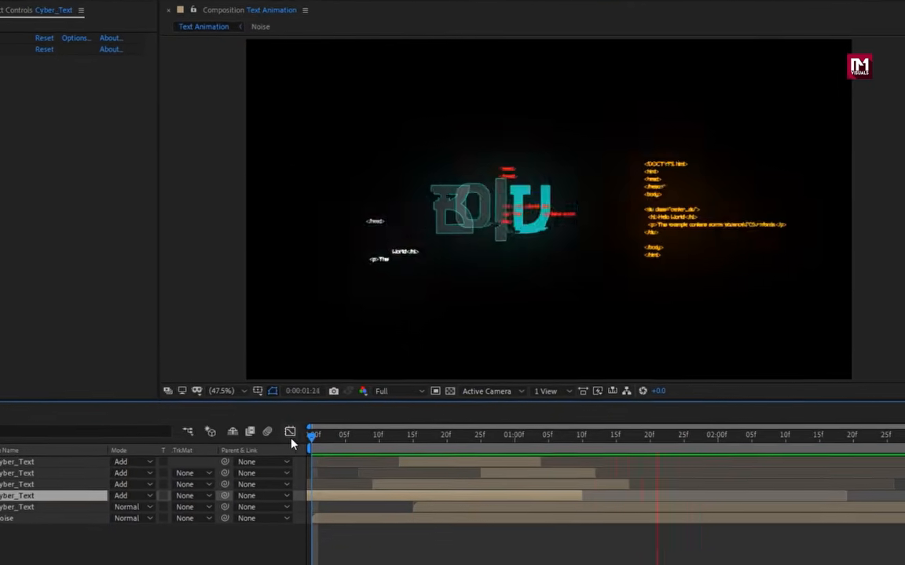